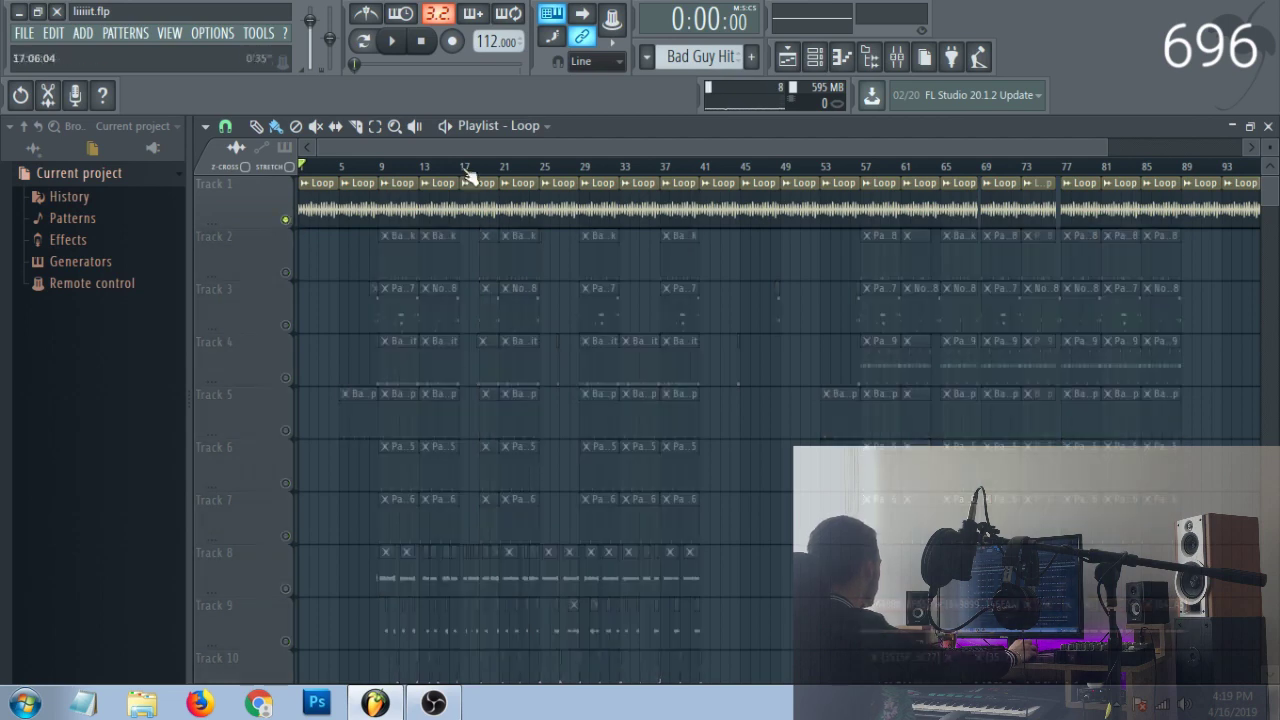
# - Play the loop, select mixer track Insert 1, and switch on its Fruity parametric EQ 2
pyautogui.press('F9')
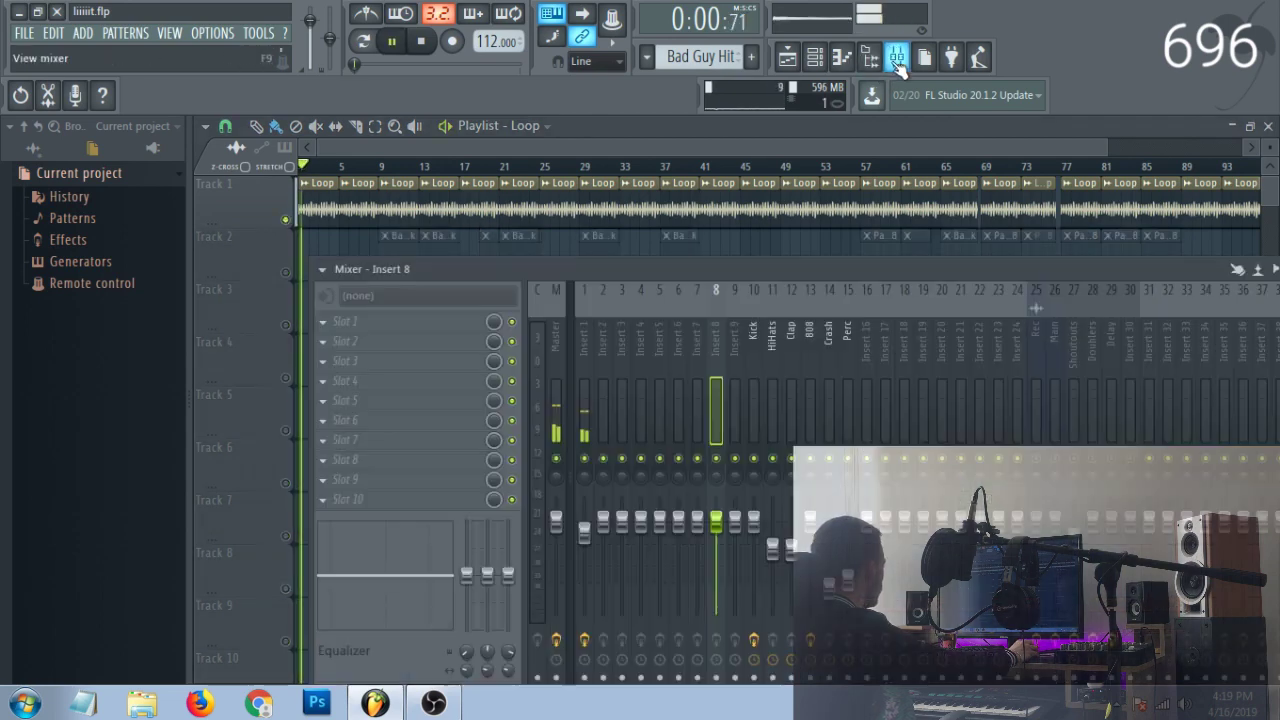
pyautogui.click(582, 369)
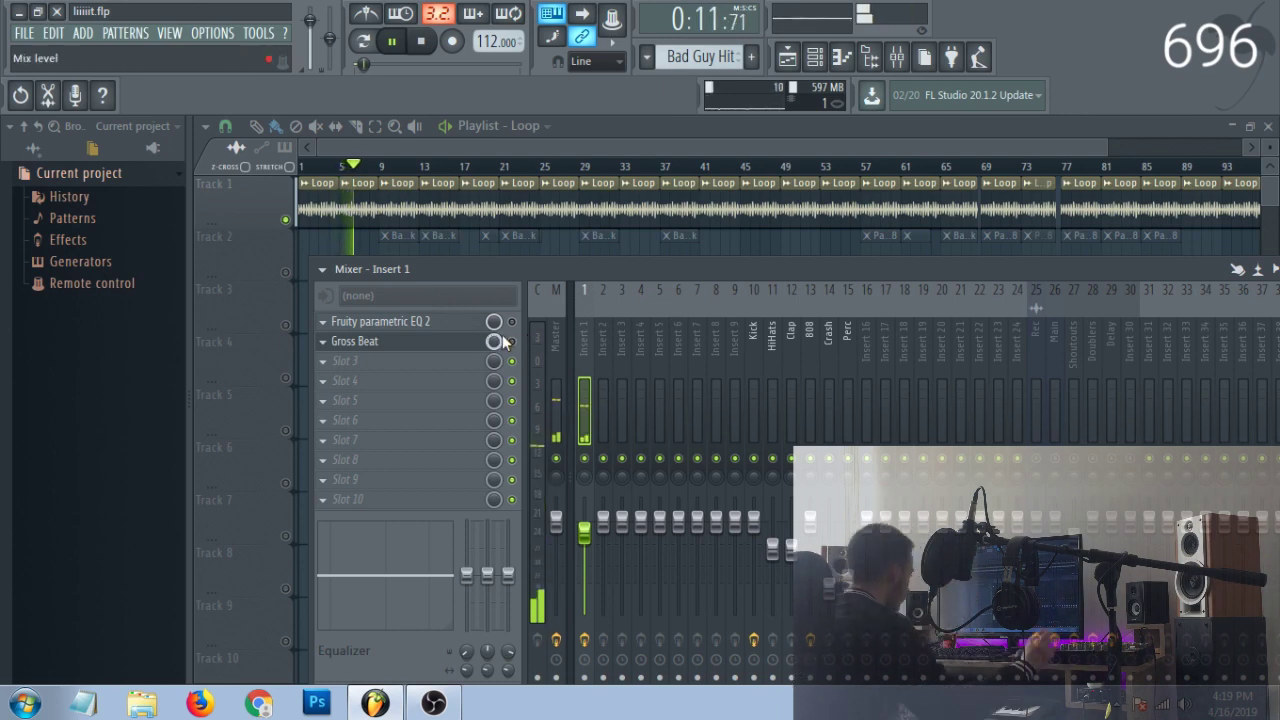
pyautogui.click(475, 321)
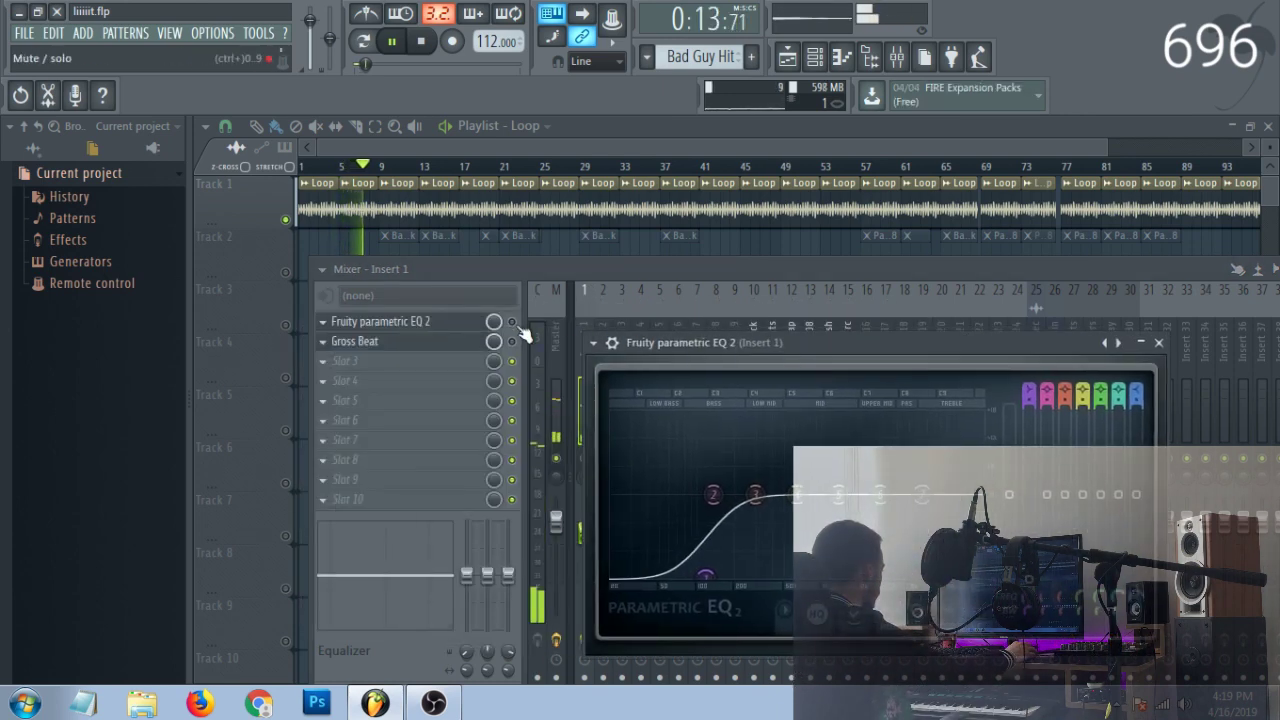
pyautogui.click(584, 348)
pyautogui.click(461, 323)
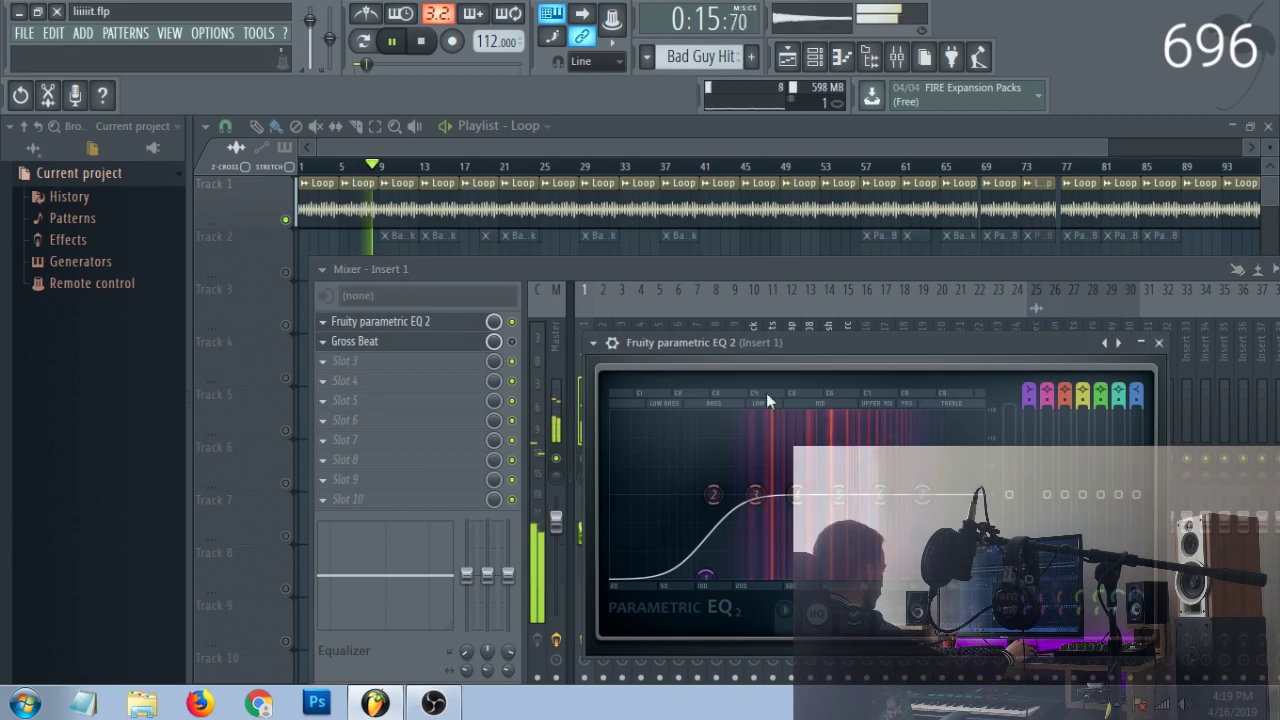
pyautogui.click(1159, 343)
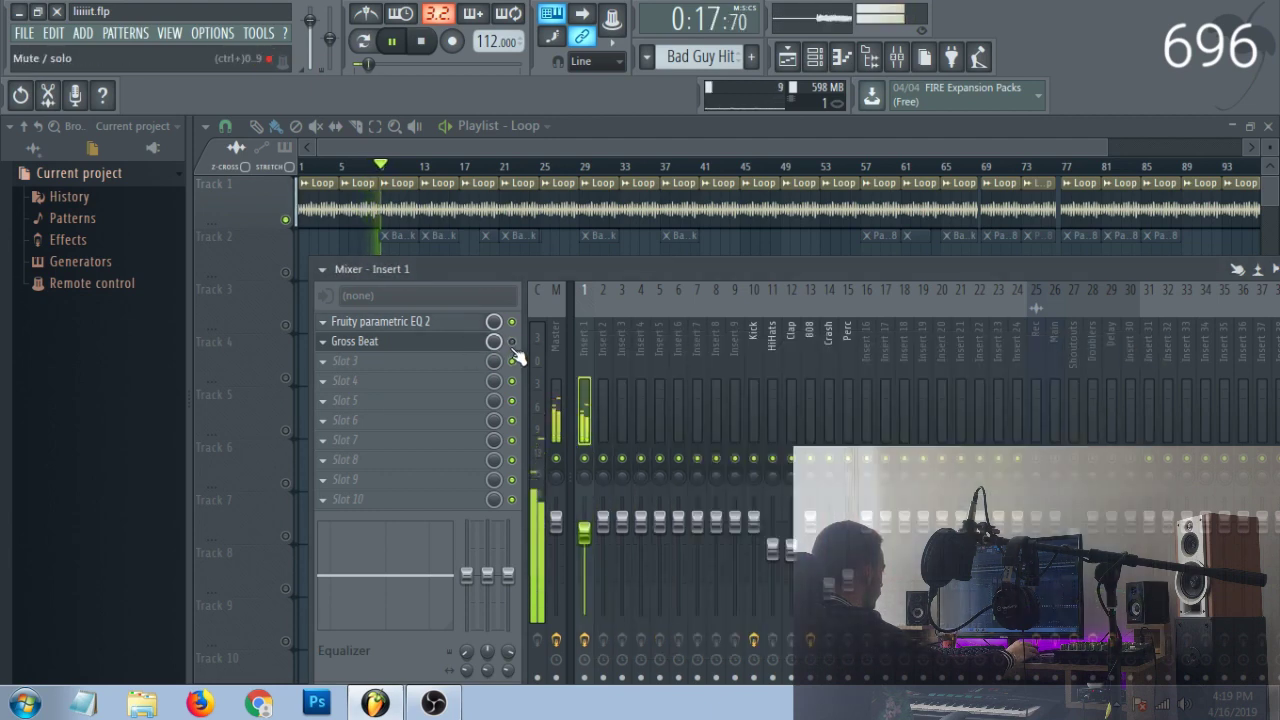
# - Inspect Gross Beat on Insert 1, enable it, and replay the loop from the beginning
pyautogui.click(453, 345)
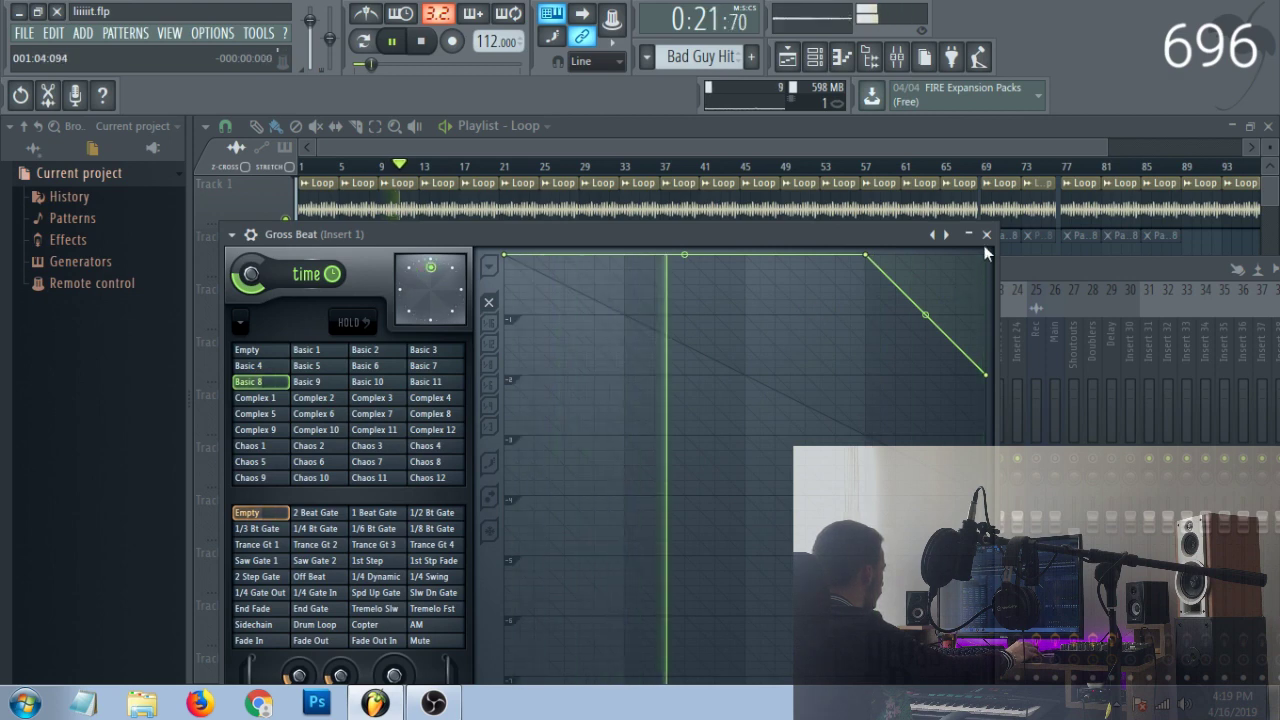
pyautogui.press('space')
pyautogui.press('space')
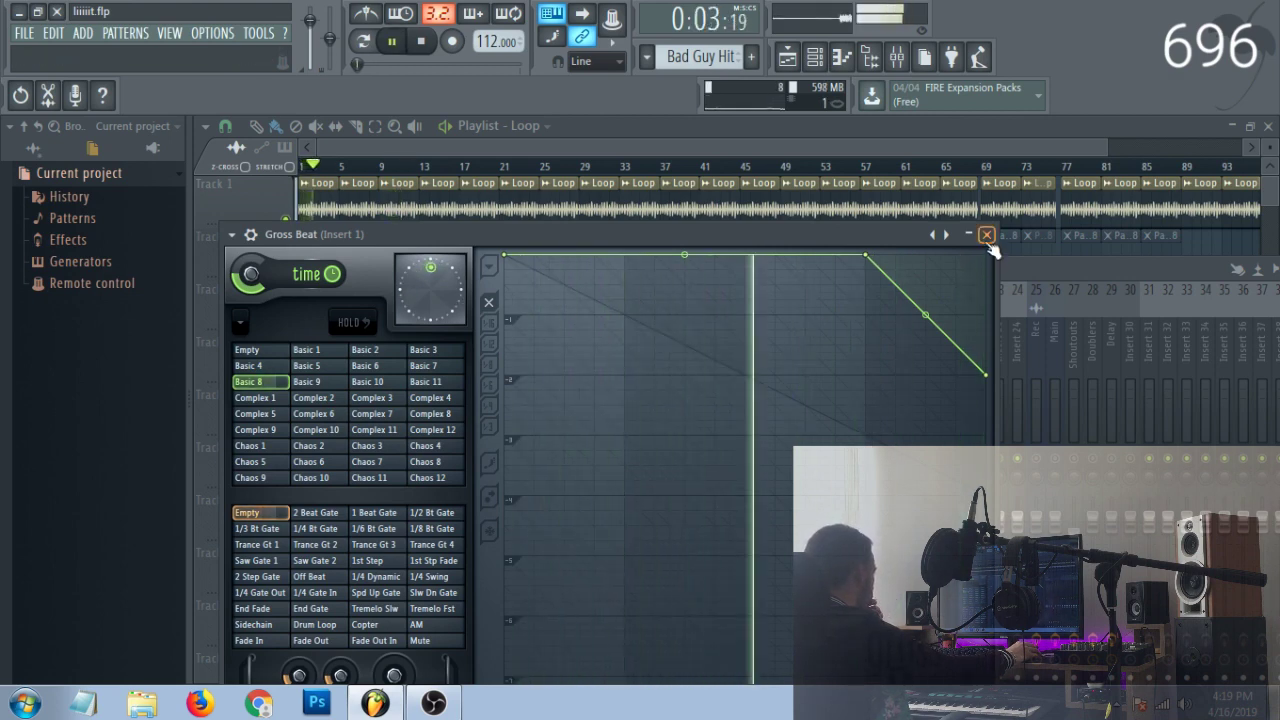
pyautogui.click(986, 236)
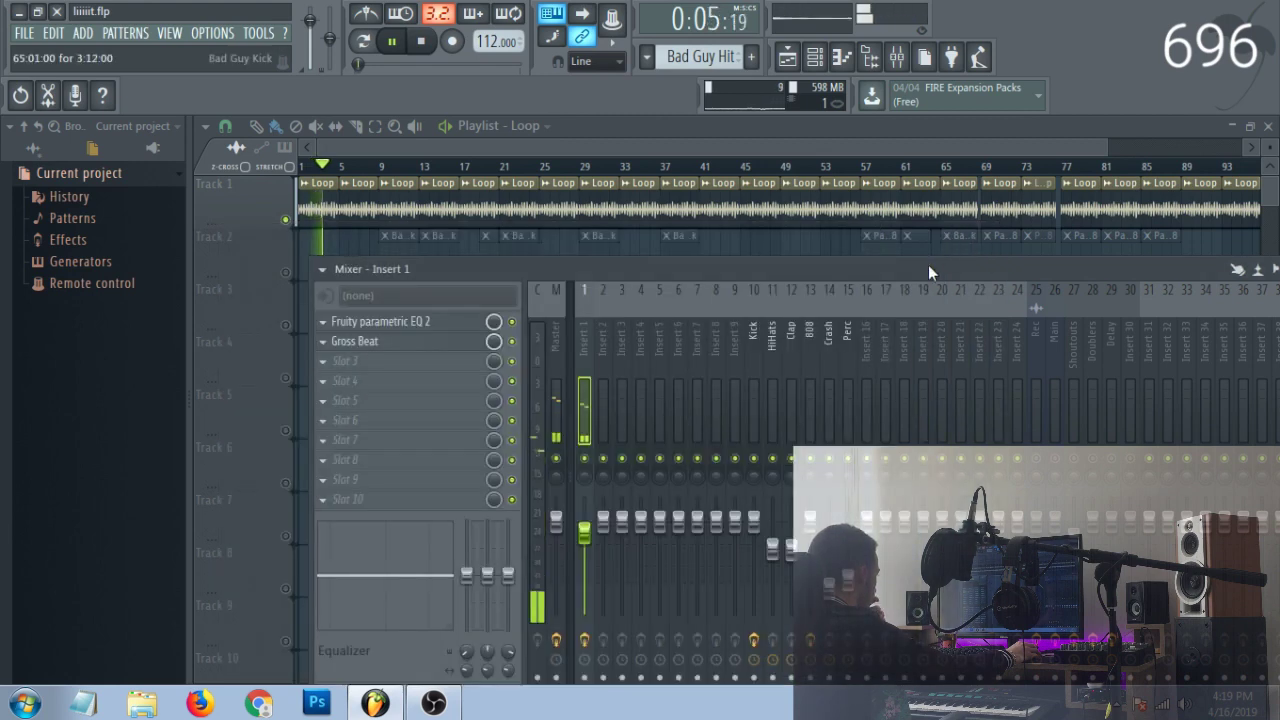
pyautogui.press('F9')
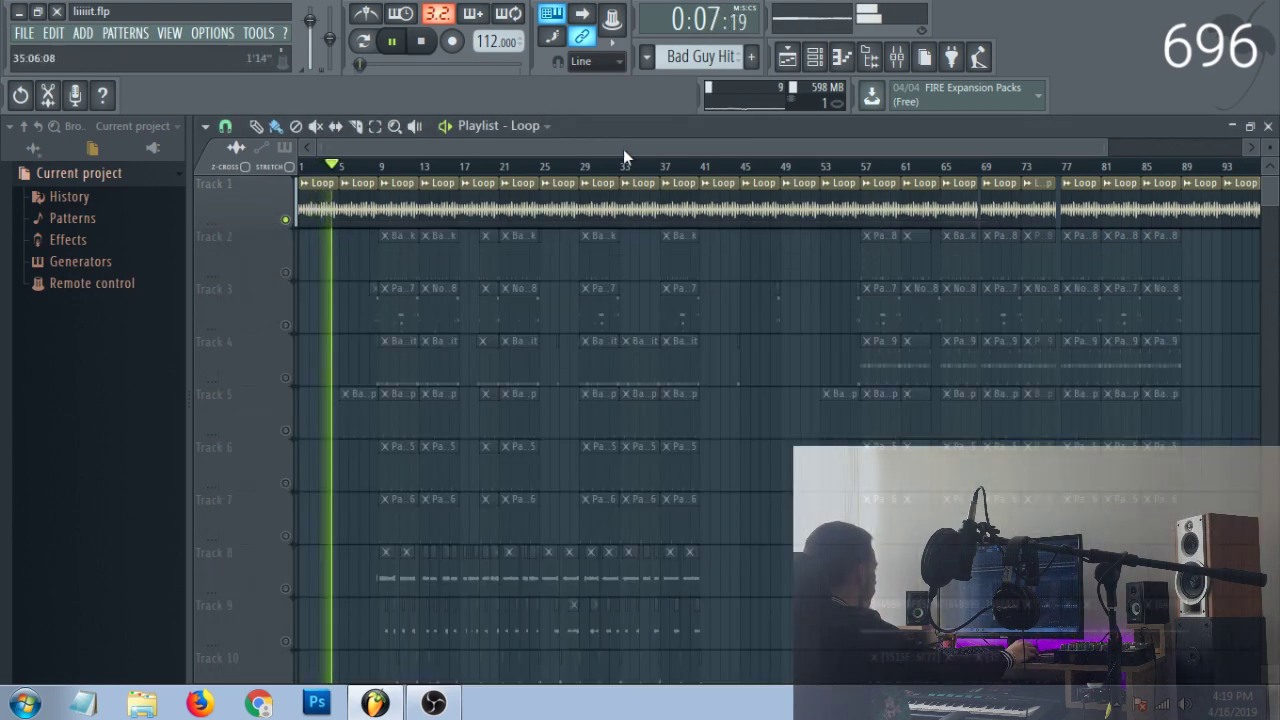
# - Stop playback, solo Track 2, and bring up the sample settings of the Bad Guy Kick channel
pyautogui.press('space')
pyautogui.rightClick(285, 273)
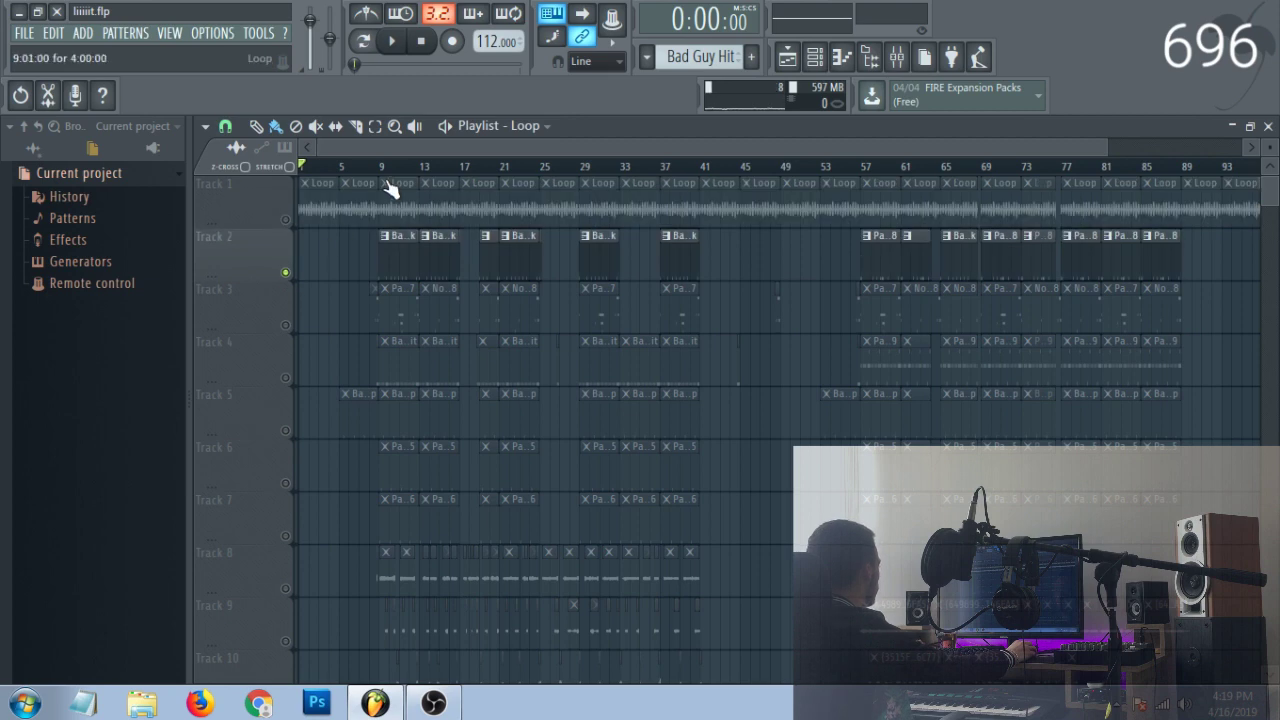
pyautogui.click(816, 60)
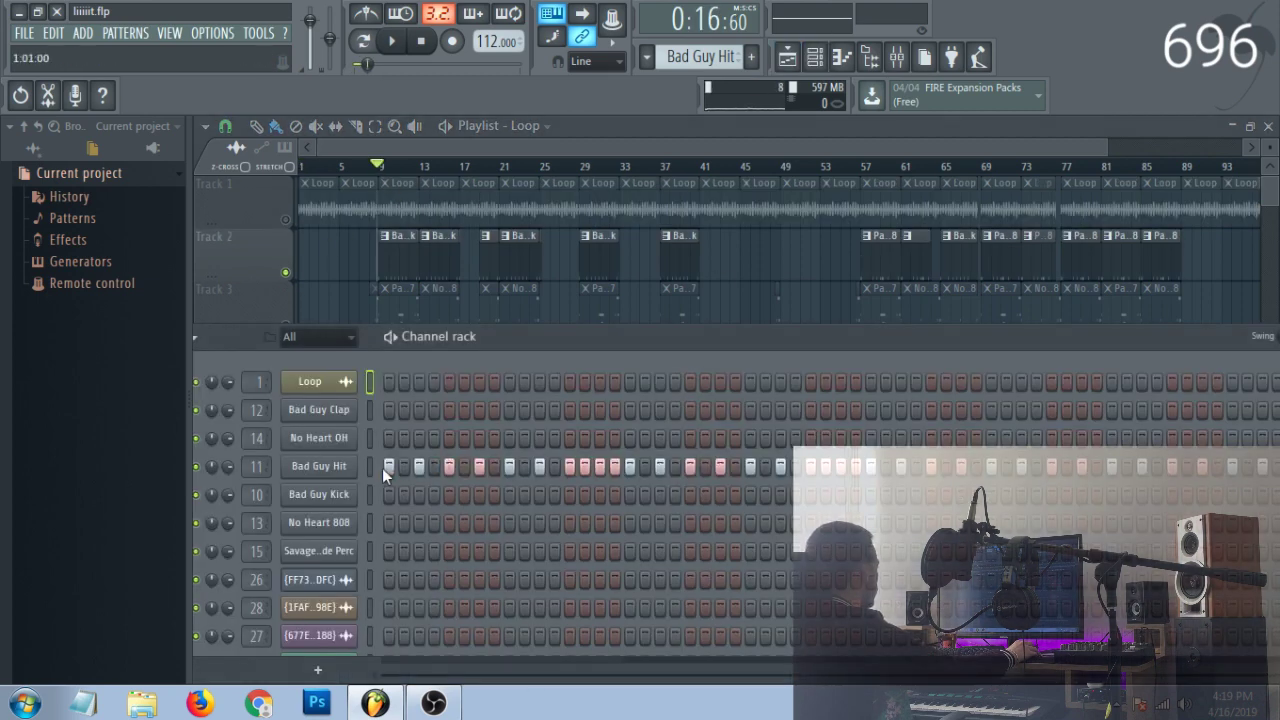
pyautogui.click(345, 494)
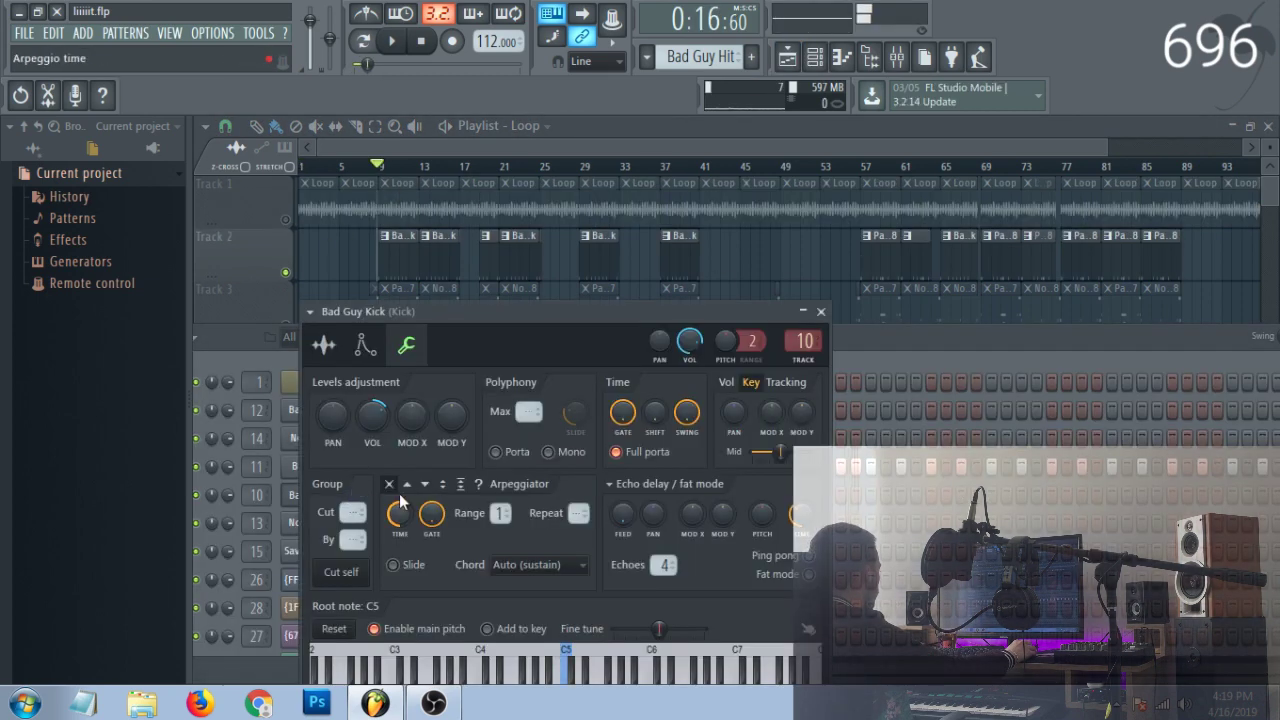
pyautogui.click(323, 345)
pyautogui.moveTo(544, 314); pyautogui.dragTo(595, 235)
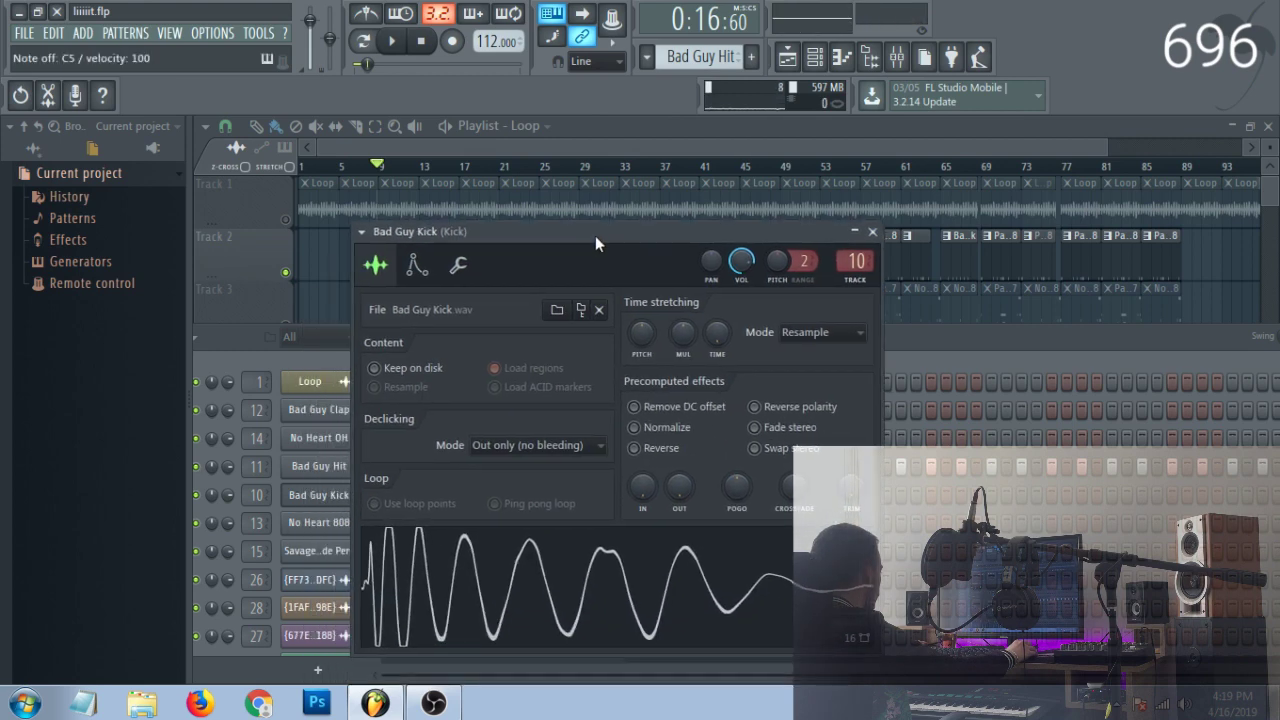
# - Inspect the Fruity soft clipper on the Kick mixer track and the kick channel's miscellaneous settings
pyautogui.doubleClick(854, 256)
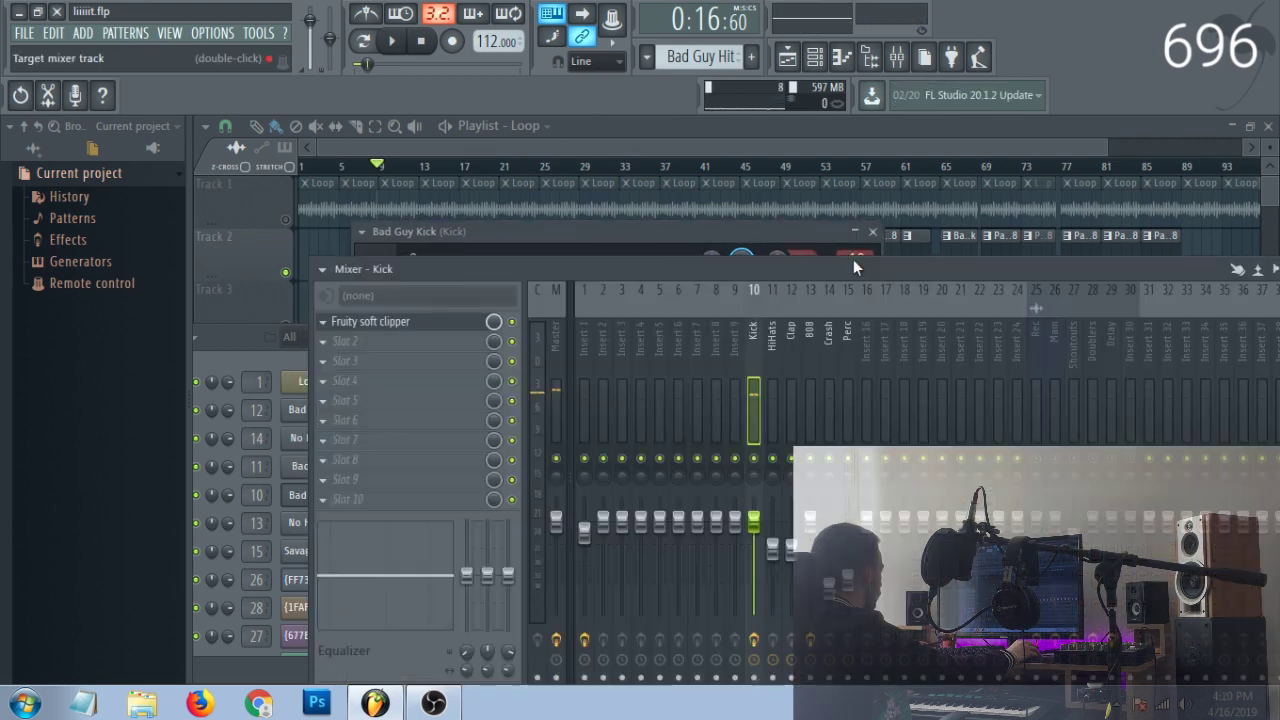
pyautogui.click(450, 330)
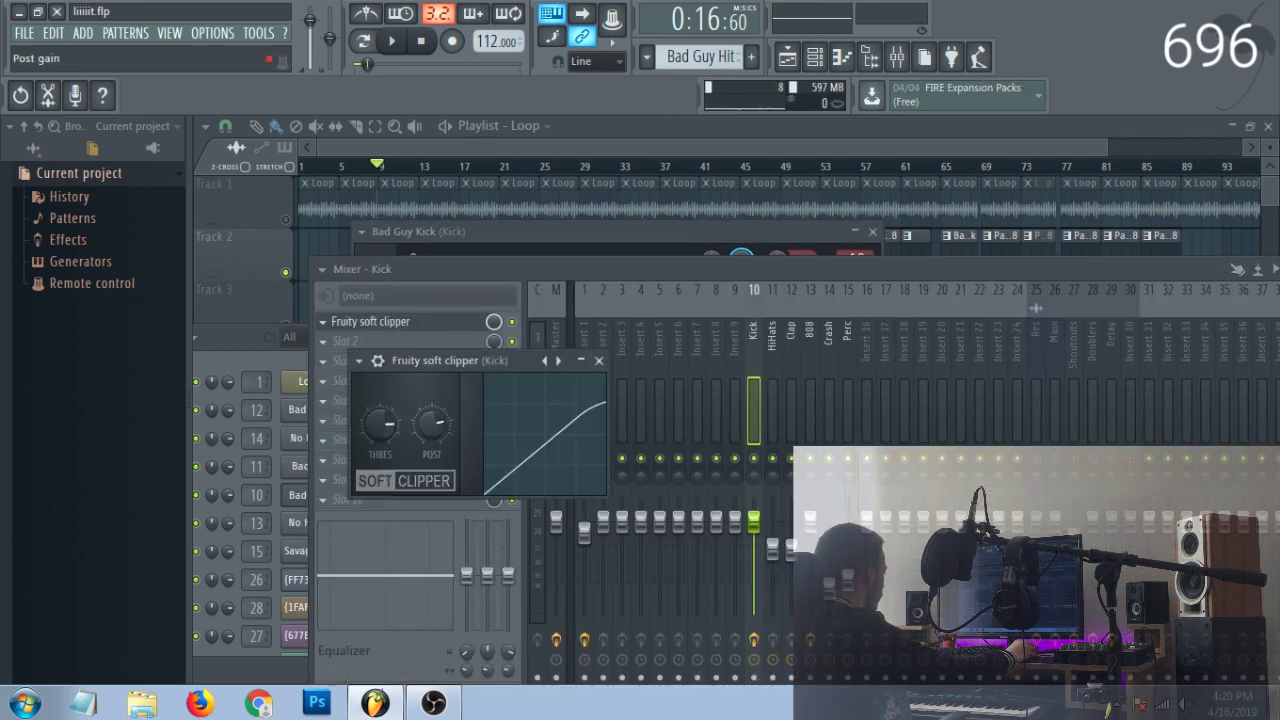
pyautogui.click(602, 362)
pyautogui.click(634, 247)
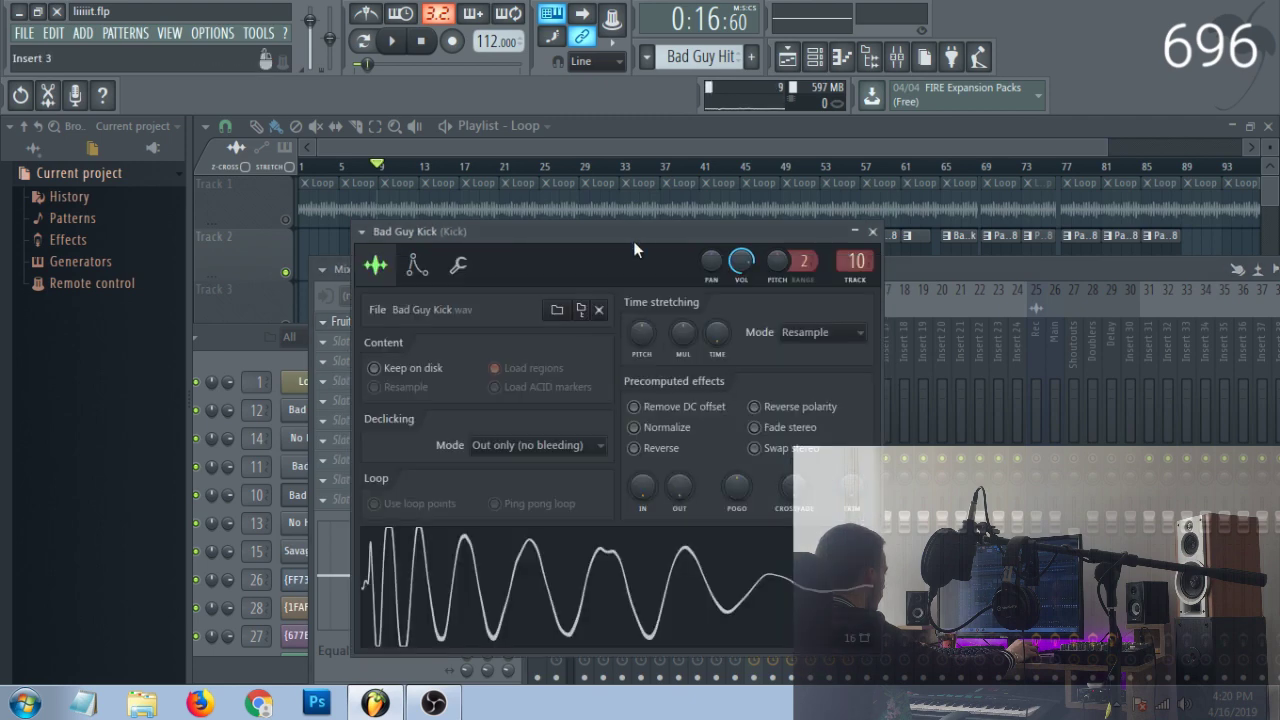
pyautogui.click(458, 268)
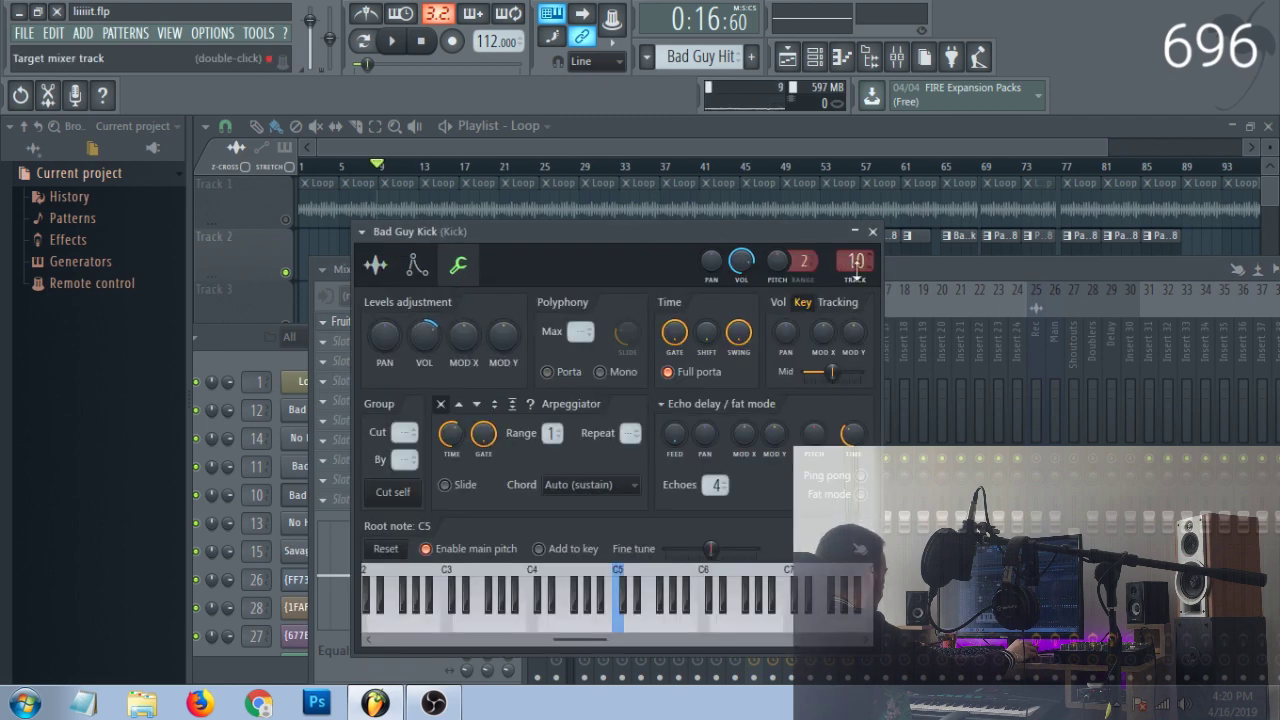
pyautogui.click(872, 231)
pyautogui.press('F9')
# - Play the soloed Bad Guy Kick patterns from bar 9 and stop playback
pyautogui.press('space')
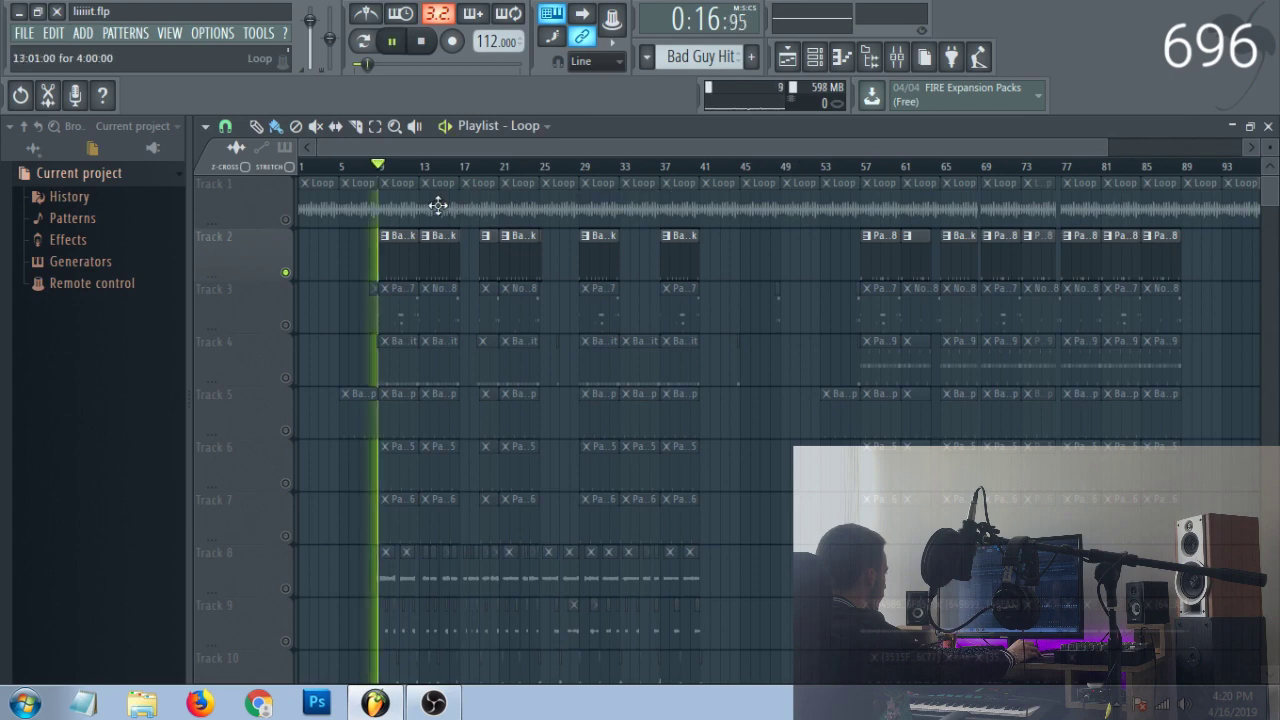
pyautogui.scroll(5, 383, 183)
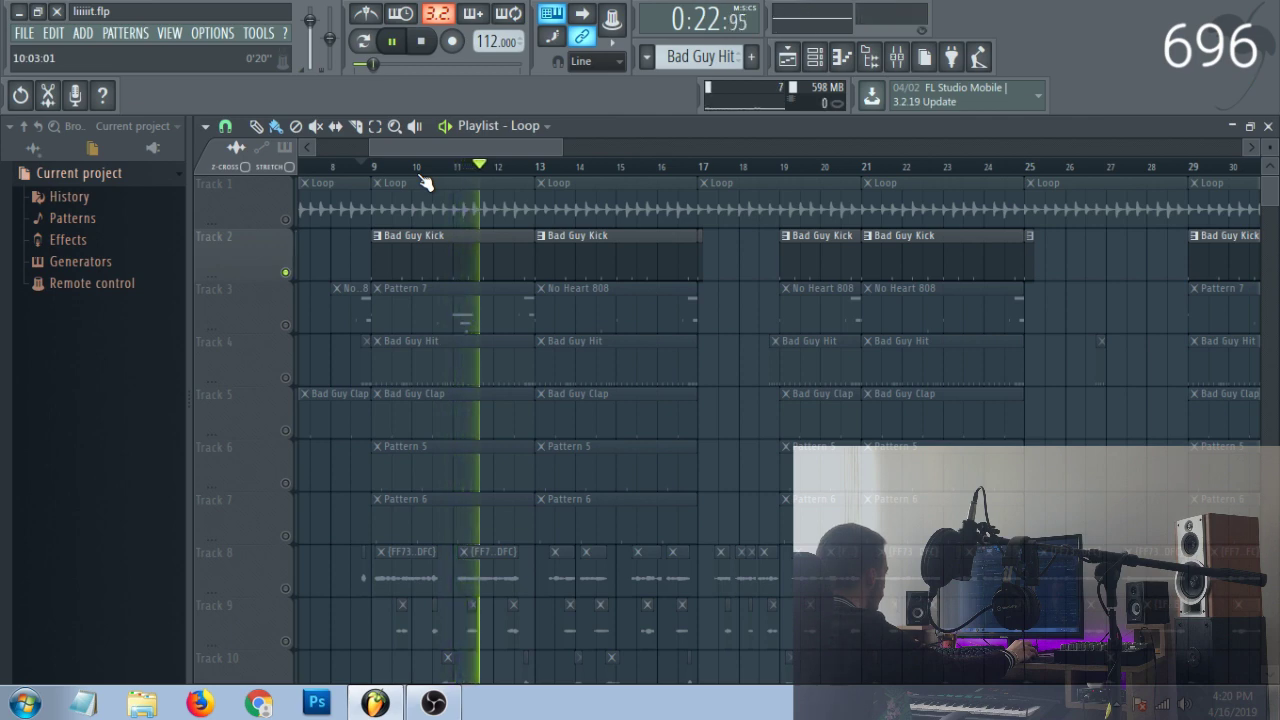
pyautogui.scroll(-3, 425, 182)
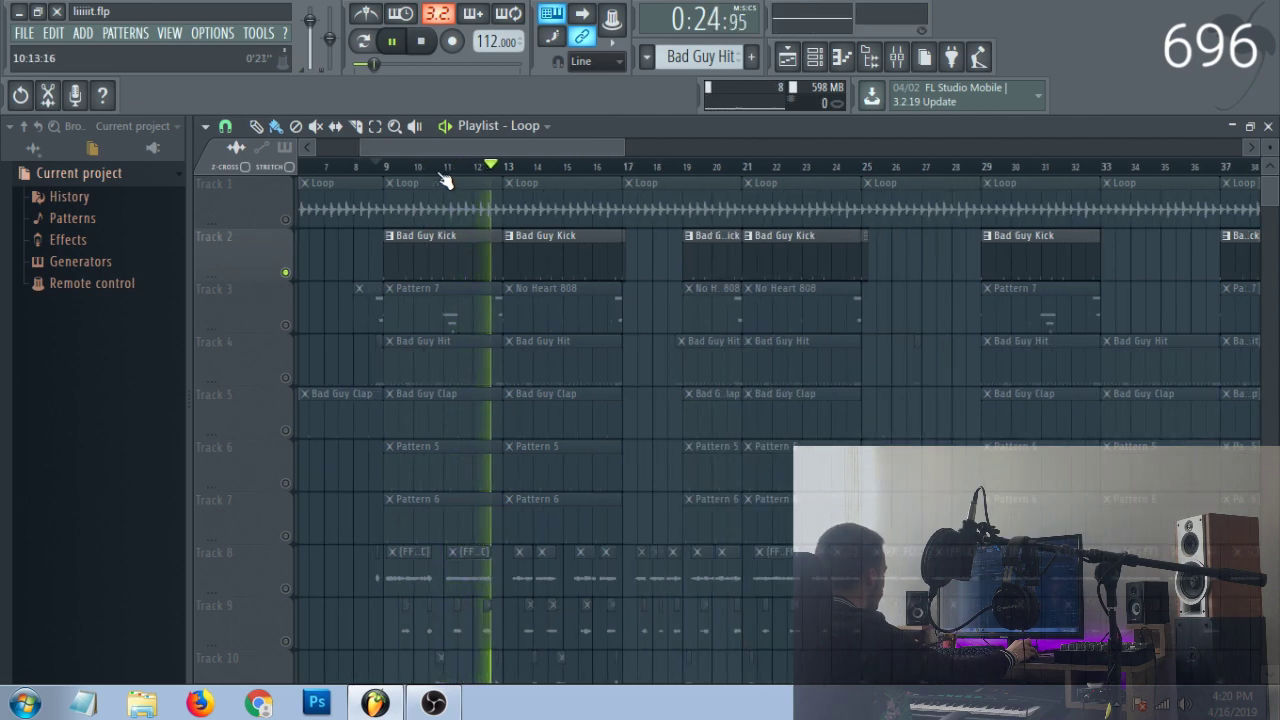
pyautogui.scroll(-3, 445, 182)
pyautogui.press('space')
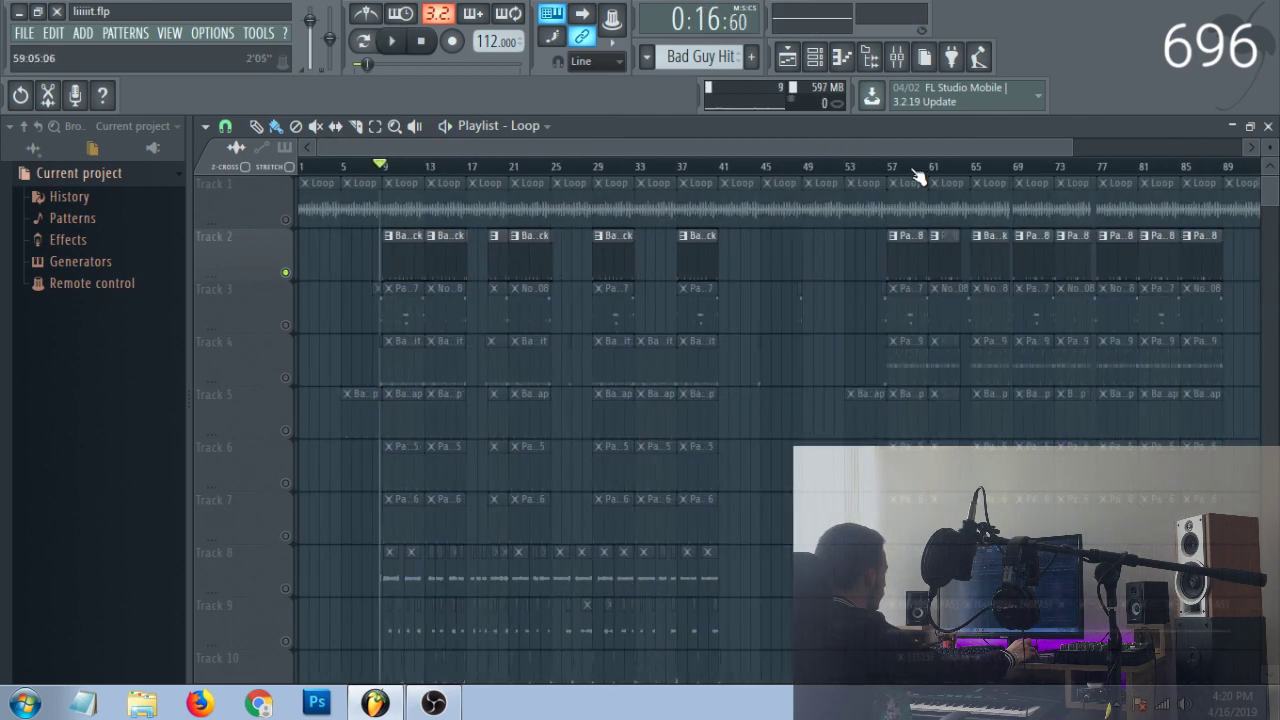
# - Play the soloed kick section from bar 57 and set the playlist snap to Bar
pyautogui.scroll(5, 893, 173)
pyautogui.press('space')
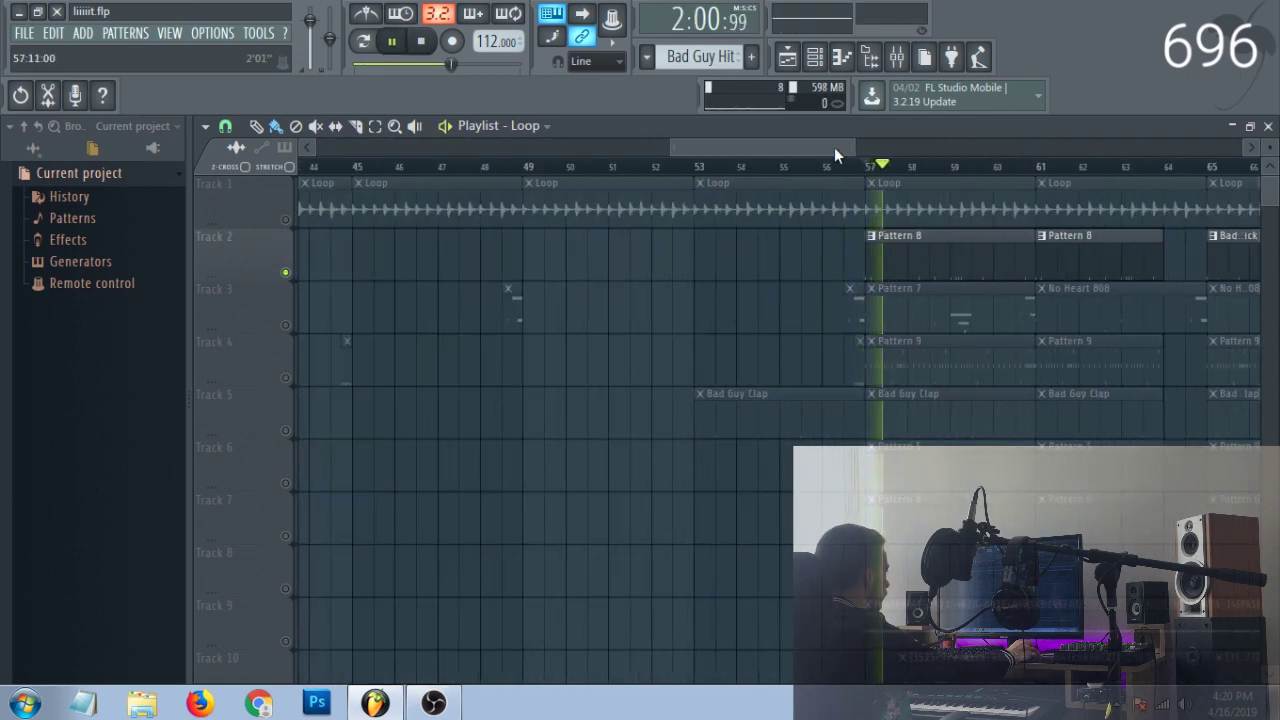
pyautogui.moveTo(835, 148); pyautogui.dragTo(856, 152)
pyautogui.click(225, 125)
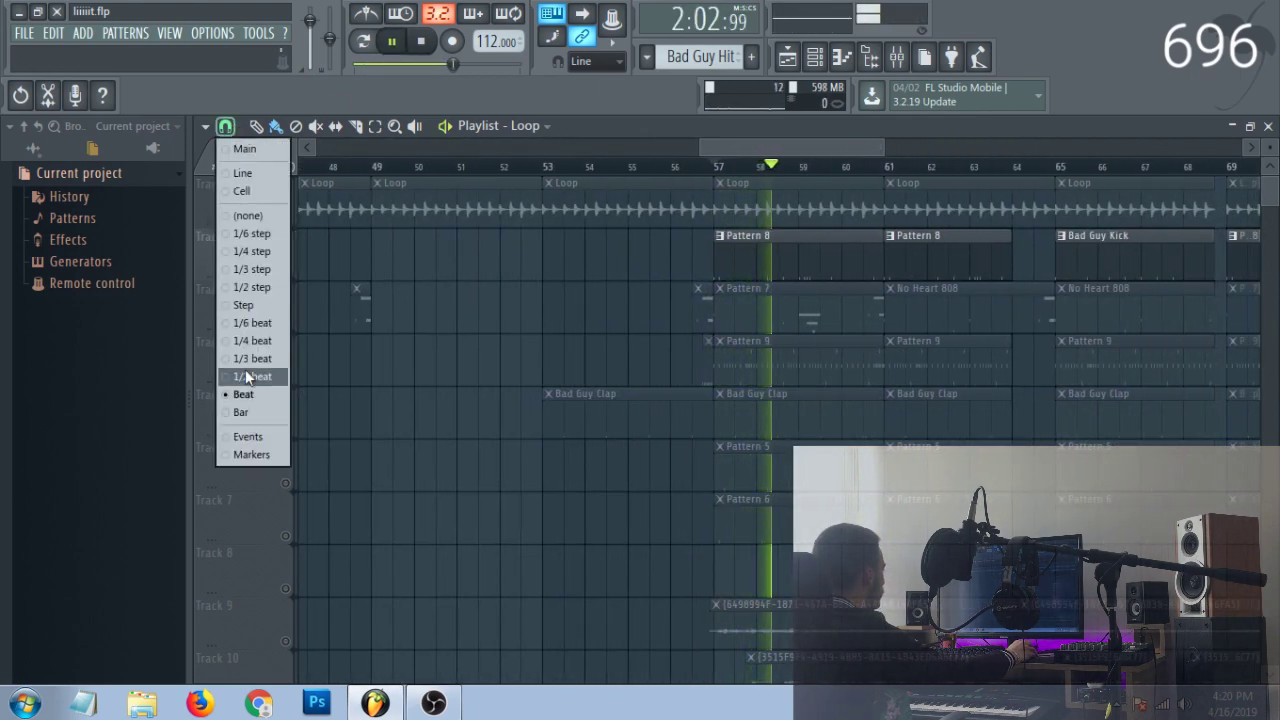
pyautogui.click(249, 418)
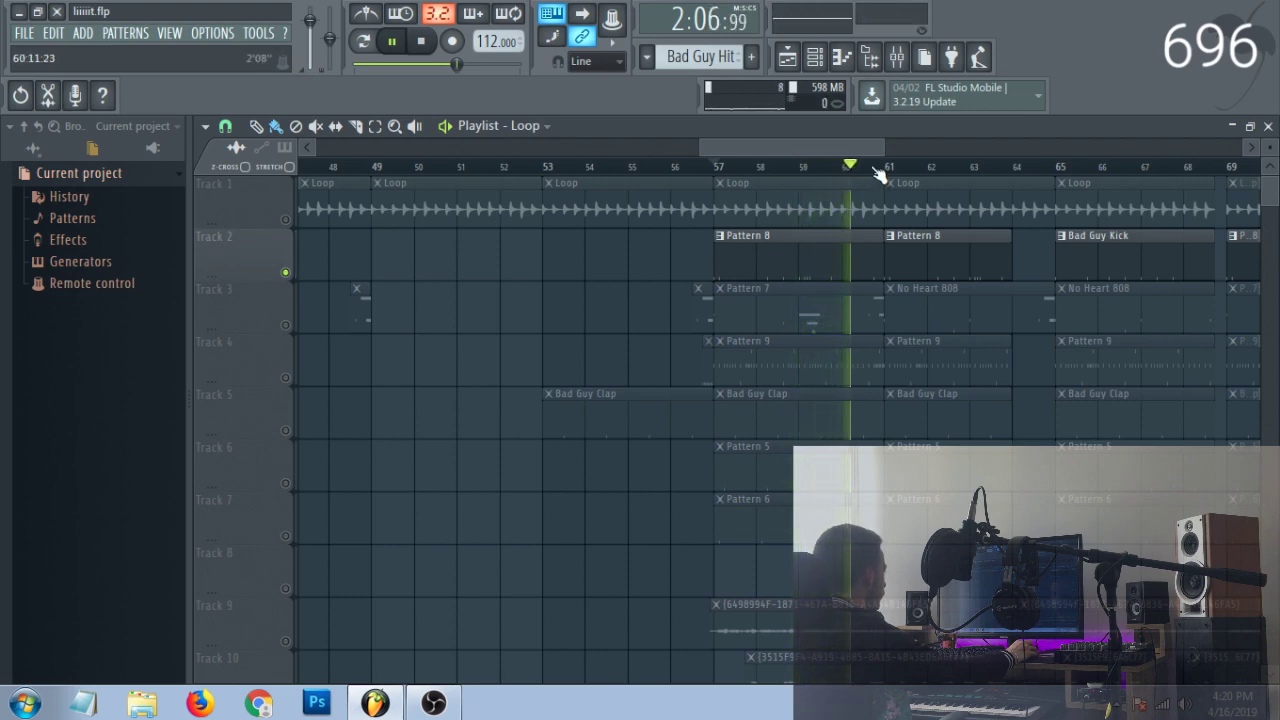
pyautogui.press('space')
pyautogui.scroll(-4, 876, 170)
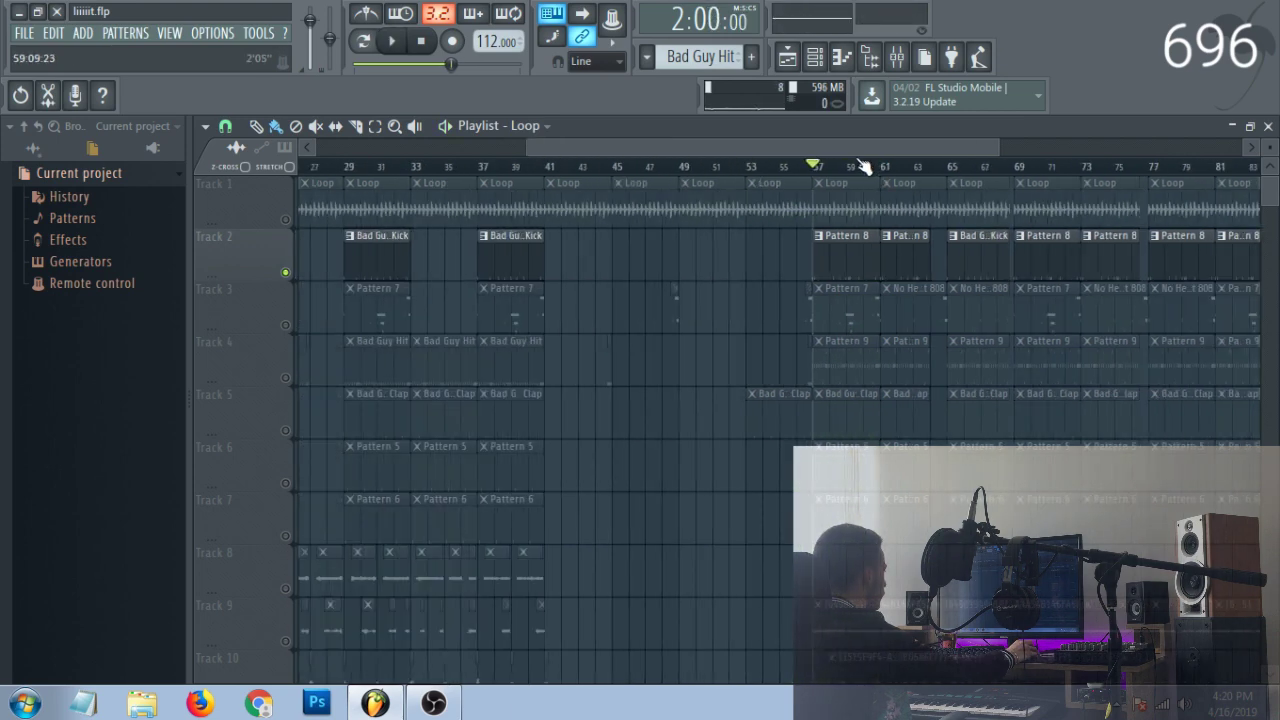
# - Solo Track 4 and play its Bad Guy Hit patterns from bar 9
pyautogui.moveTo(846, 148); pyautogui.dragTo(310, 342)
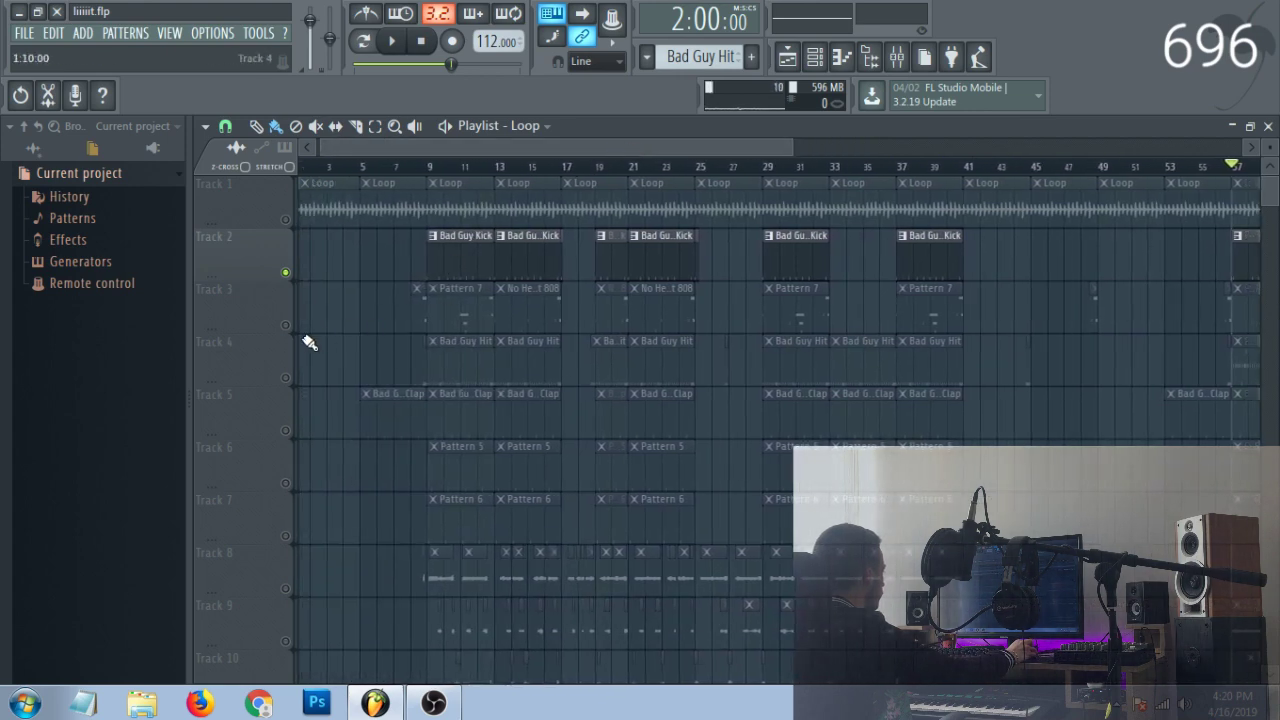
pyautogui.rightClick(286, 379)
pyautogui.click(432, 172)
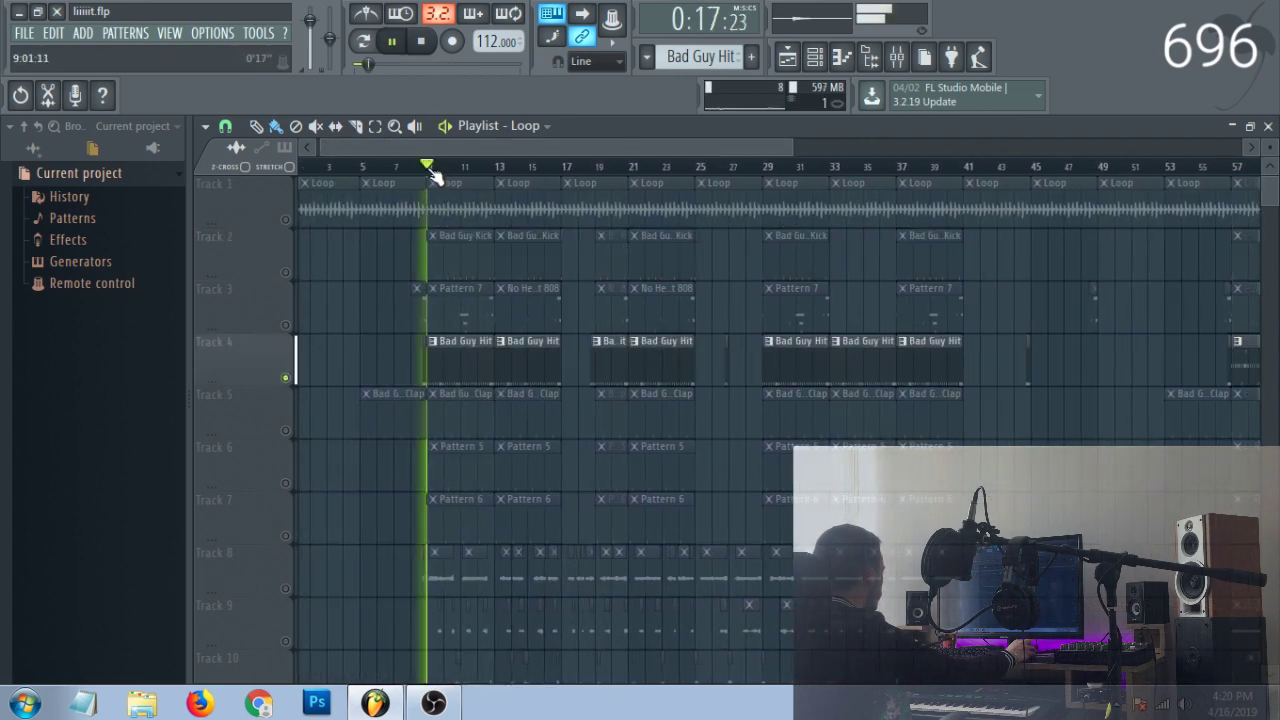
pyautogui.scroll(3, 455, 175)
# - Examine the notes of the Bad Guy Hit pattern in the piano roll and stop playback
pyautogui.doubleClick(478, 377)
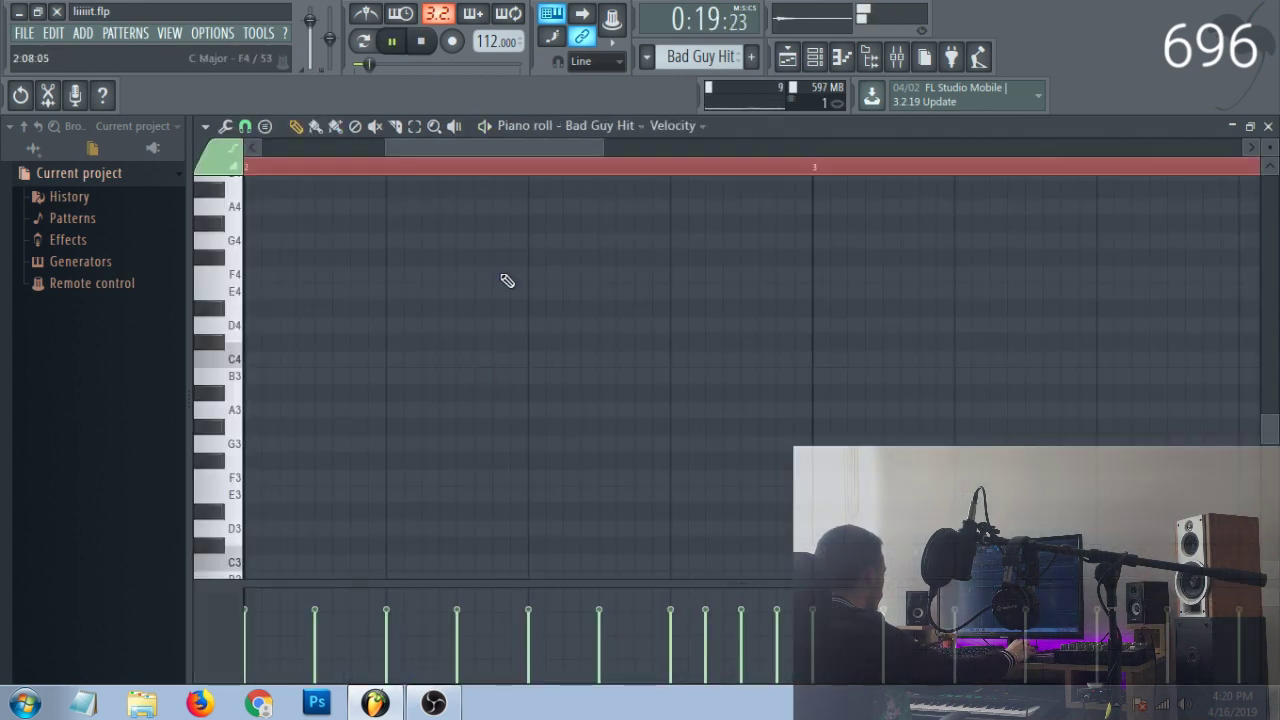
pyautogui.scroll(-3, 534, 175)
pyautogui.scroll(4, 486, 320)
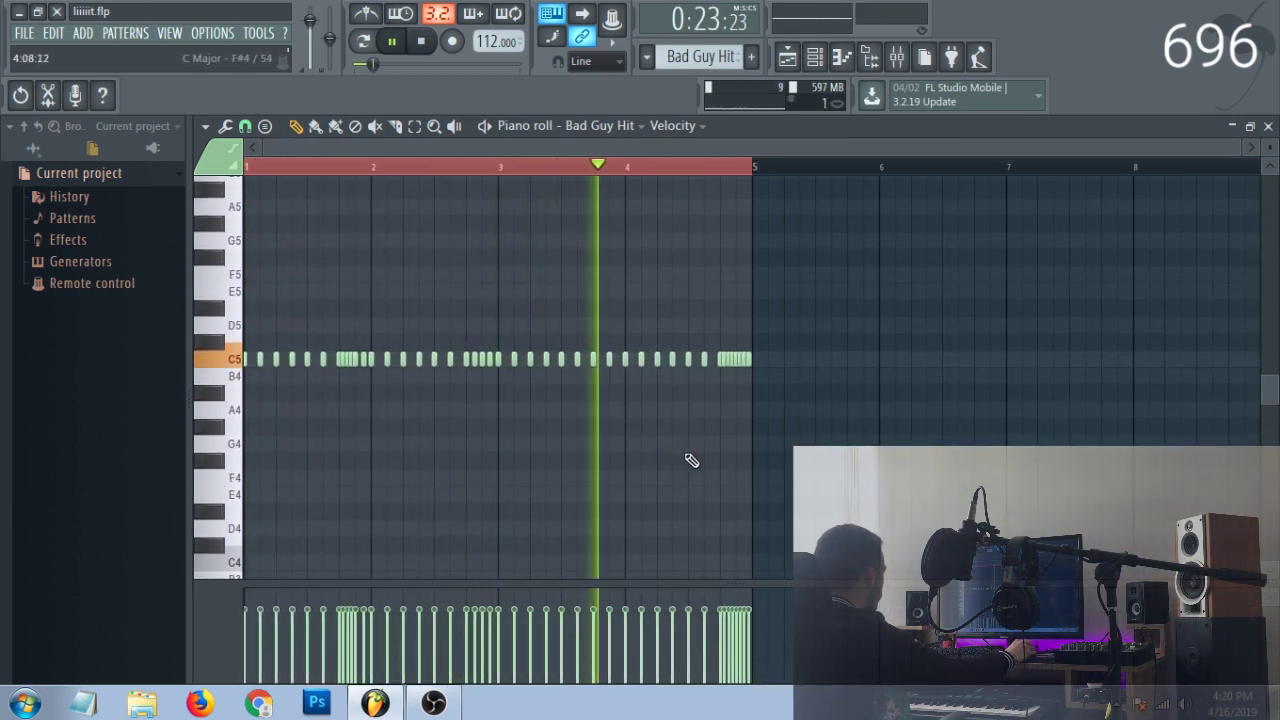
pyautogui.click(1268, 127)
pyautogui.press('F6')
pyautogui.press('space')
# - Play Track 4 from bar 57 and examine the Bad Guy Hit notes of Pattern 9 in the piano roll
pyautogui.moveTo(530, 147); pyautogui.dragTo(708, 180)
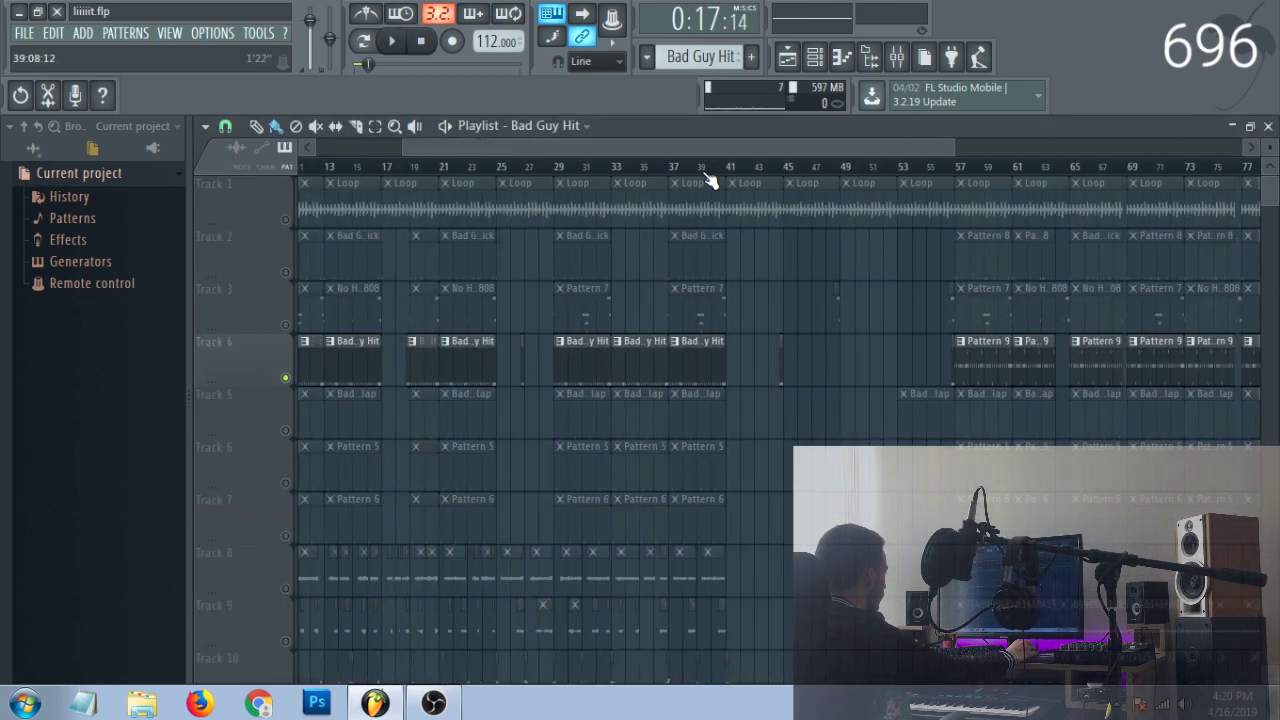
pyautogui.press('space')
pyautogui.doubleClick(986, 383)
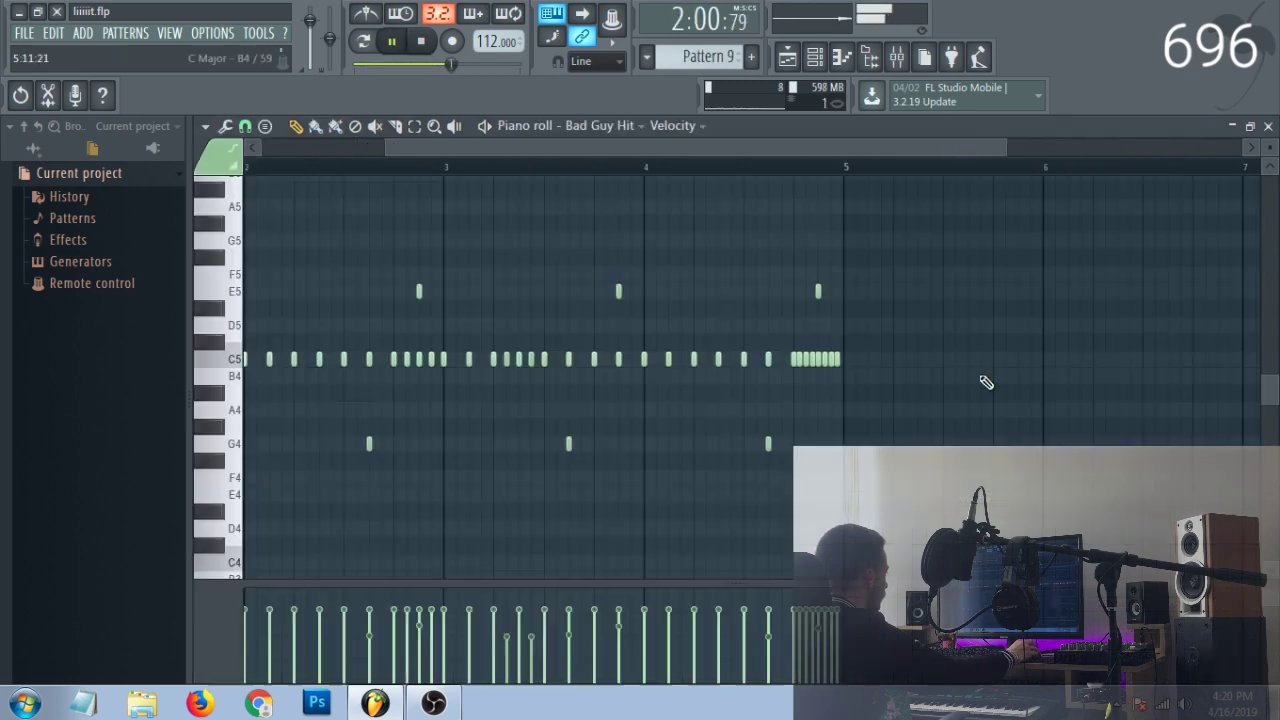
pyautogui.scroll(-3, 569, 171)
pyautogui.scroll(3, 569, 171)
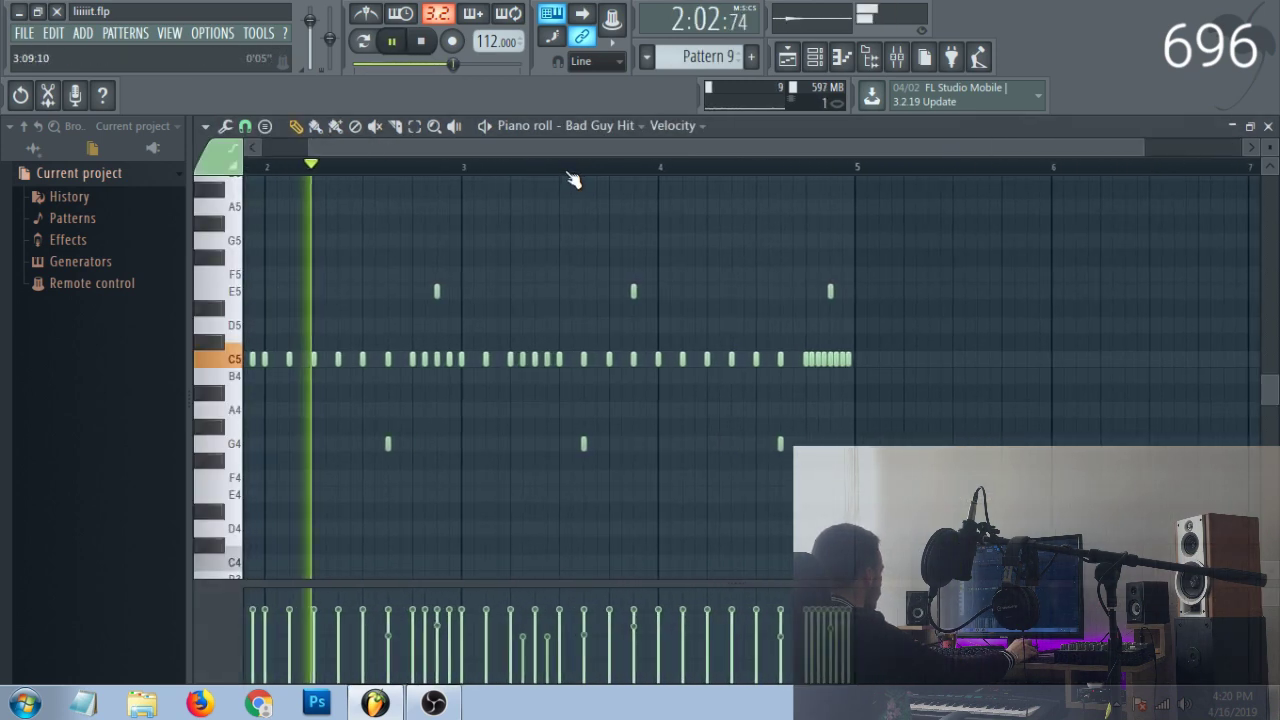
pyautogui.scroll(-3, 569, 170)
pyautogui.scroll(-1, 571, 157)
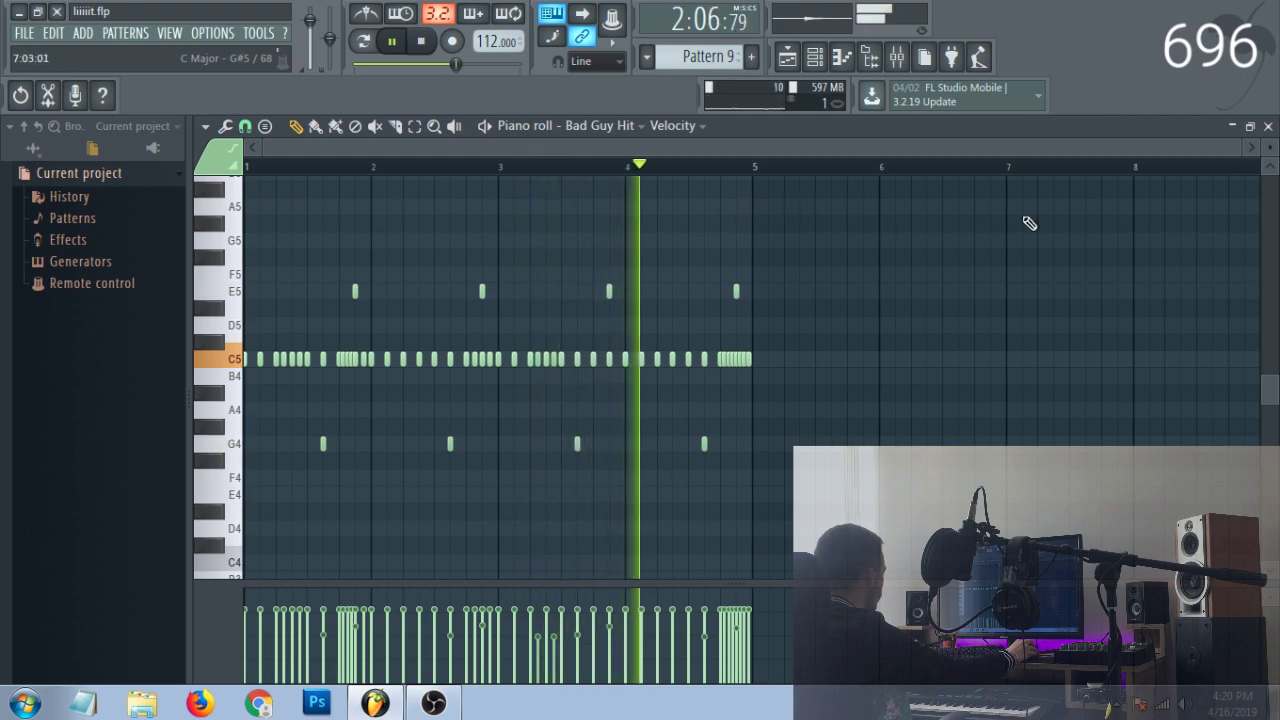
pyautogui.press('space')
pyautogui.press('F6')
pyautogui.click(1270, 127)
pyautogui.press('F6')
# - Solo Track 5 and play its Bad Guy Clap patterns from bar 57
pyautogui.scroll(-1, 388, 328)
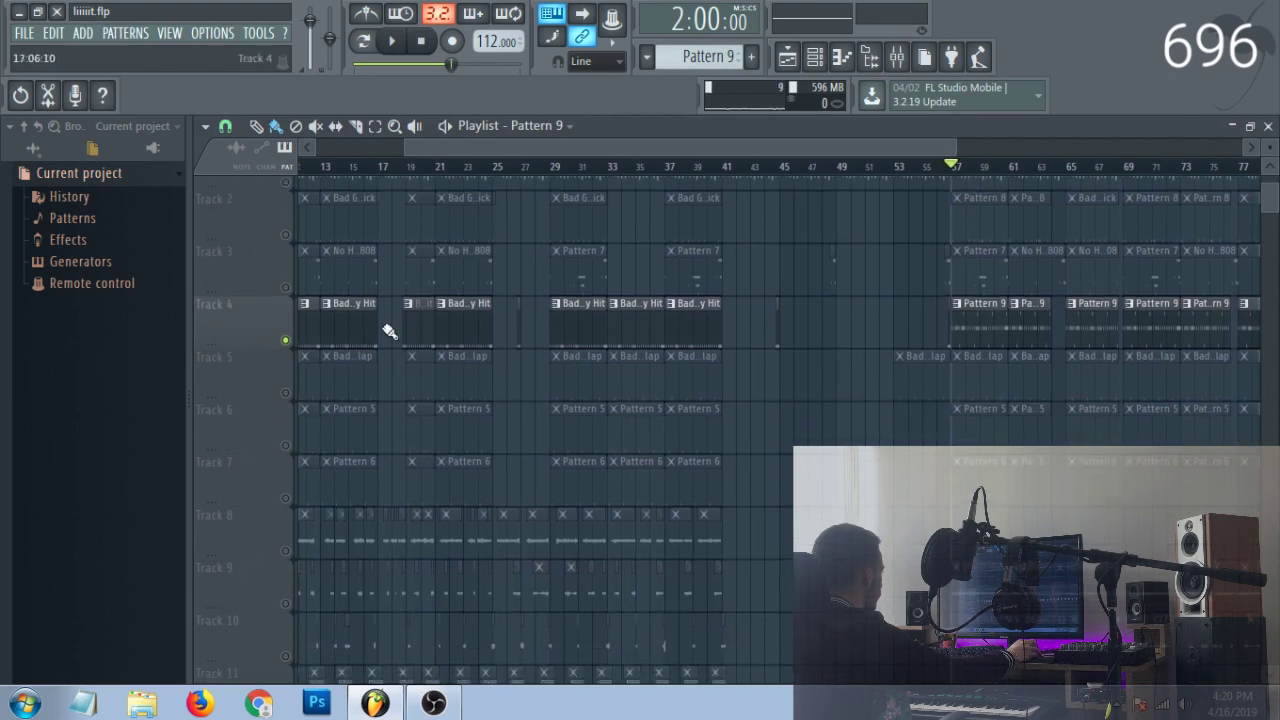
pyautogui.click(292, 380)
pyautogui.press('space')
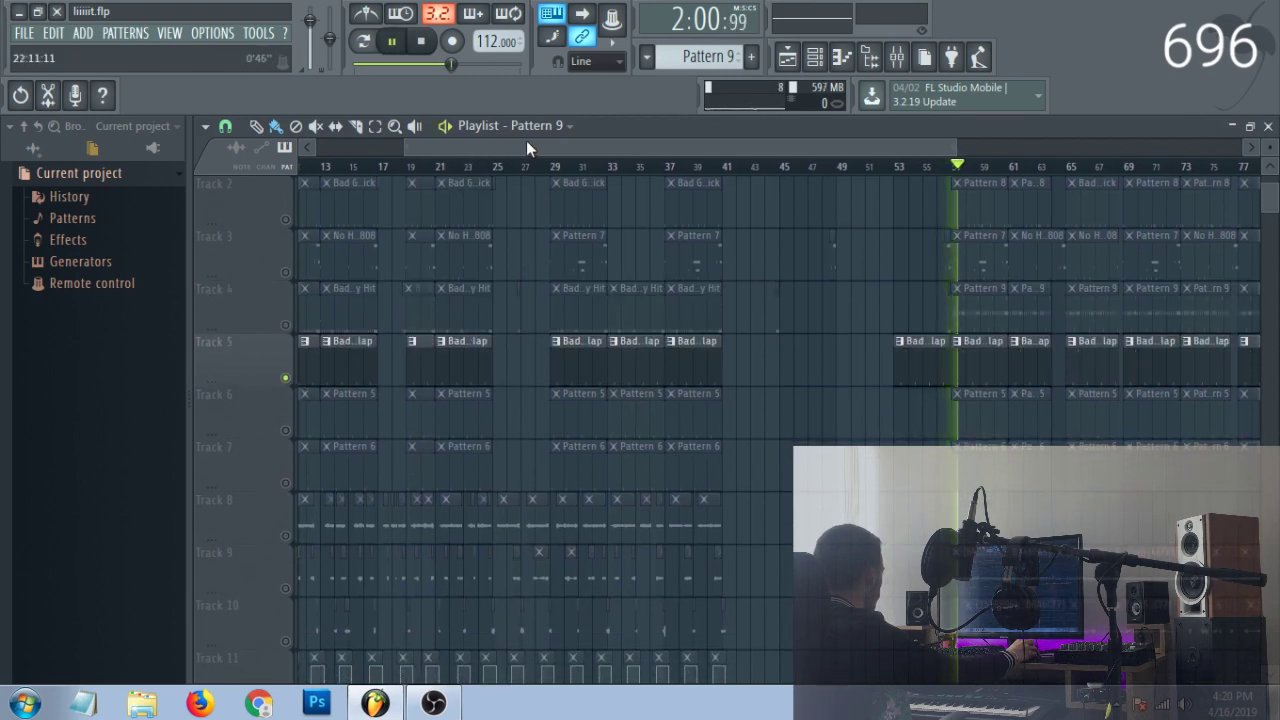
# - Stop playback, solo Track 6 and play its Pattern 5 clips from bar 9
pyautogui.moveTo(537, 144); pyautogui.dragTo(440, 340)
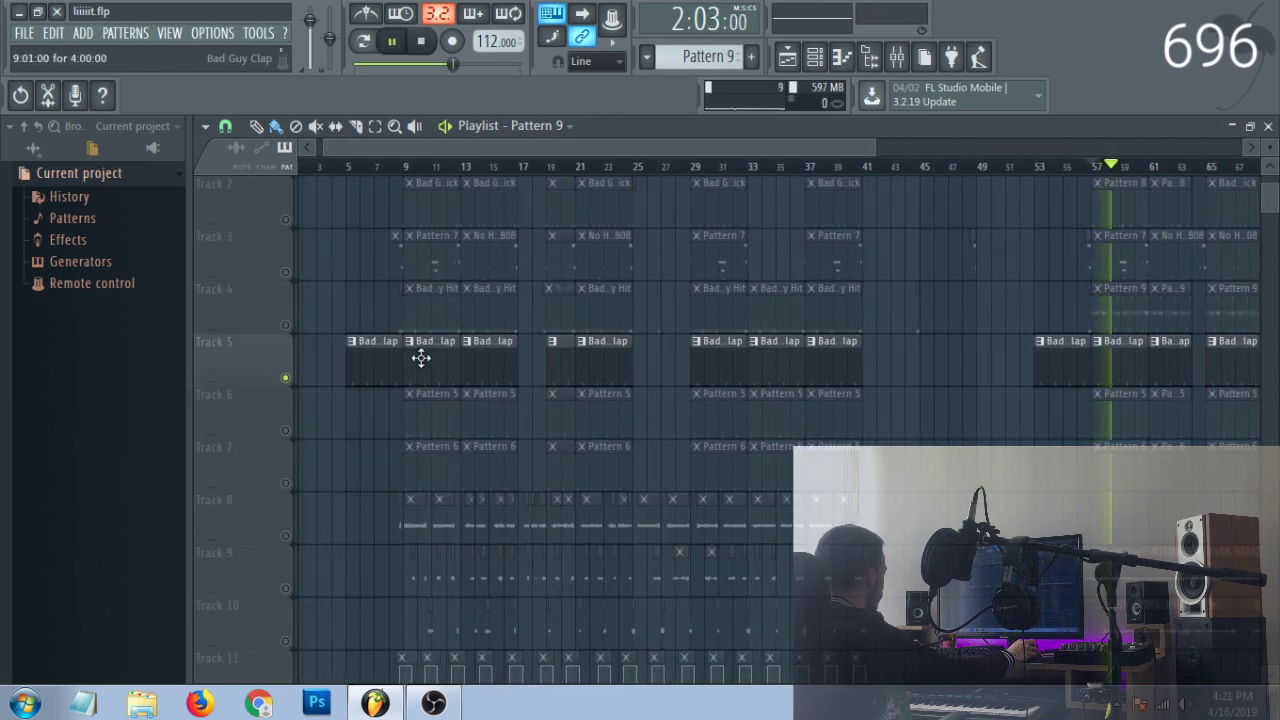
pyautogui.press('space')
pyautogui.click(289, 434)
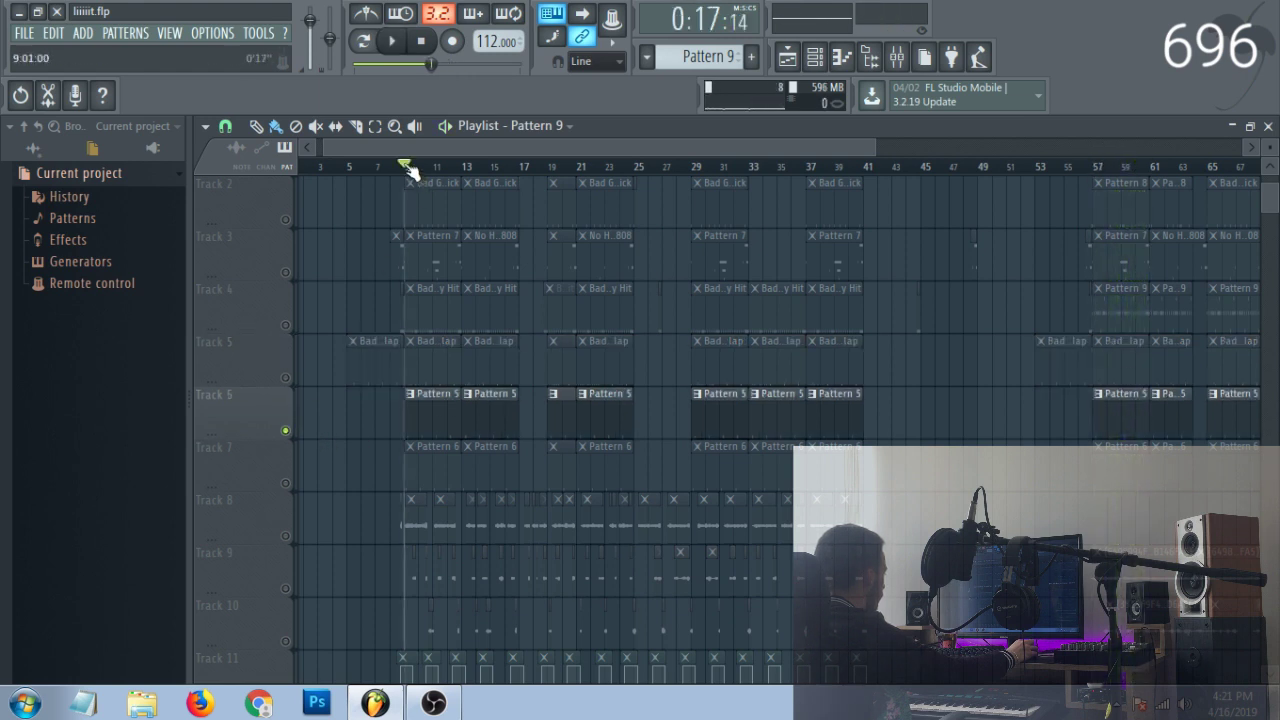
pyautogui.press('space')
pyautogui.scroll(3, 418, 170)
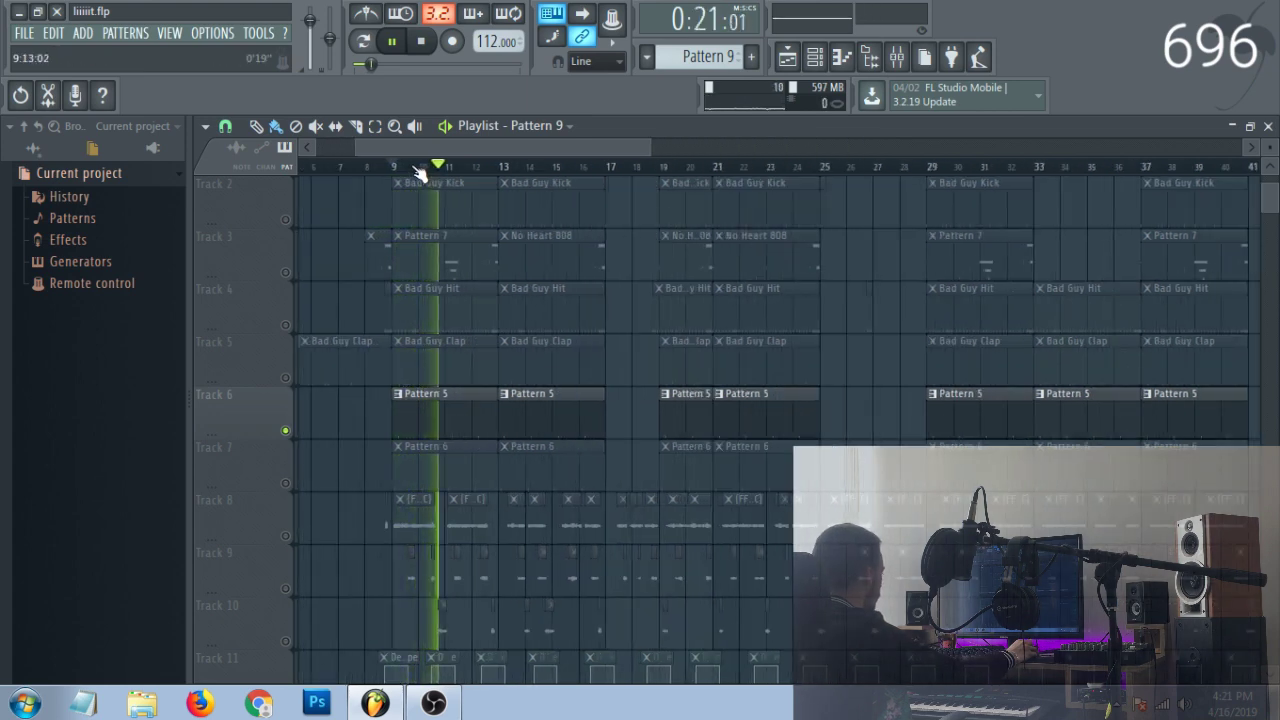
# - Solo Track 7 and play its Pattern 6 clips from bar 9
pyautogui.rightClick(288, 485)
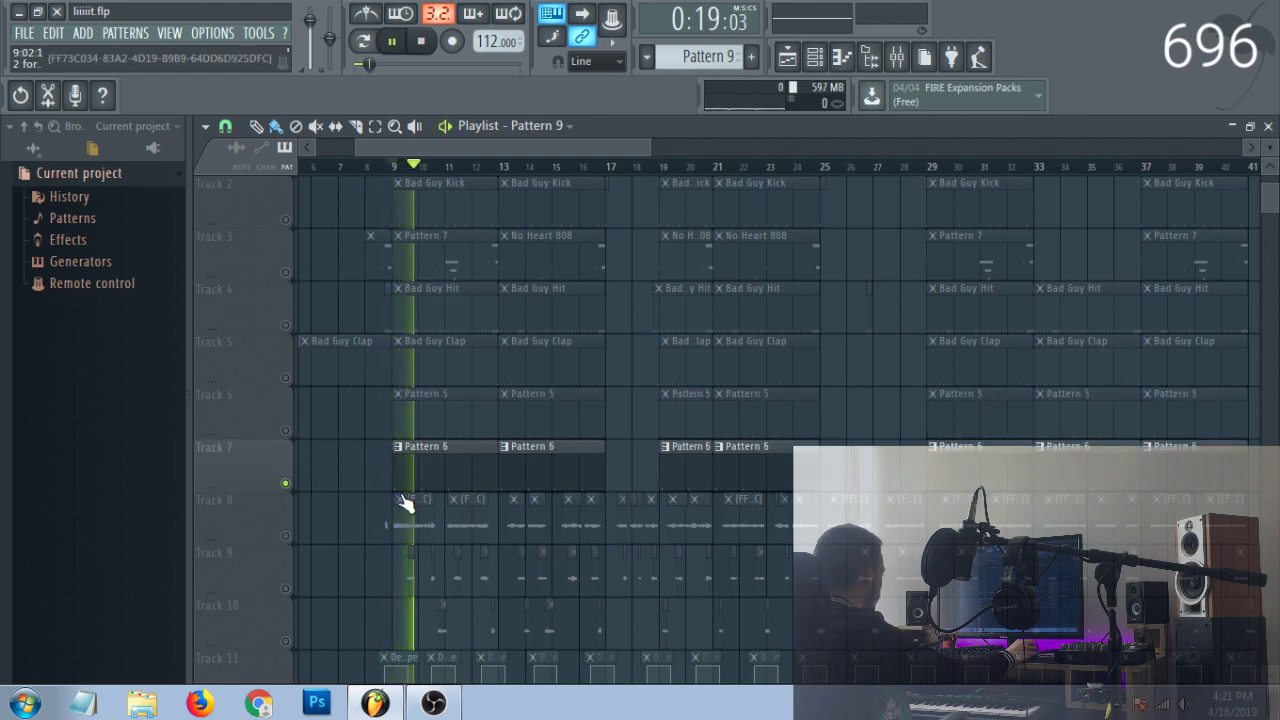
pyautogui.scroll(-3, 547, 169)
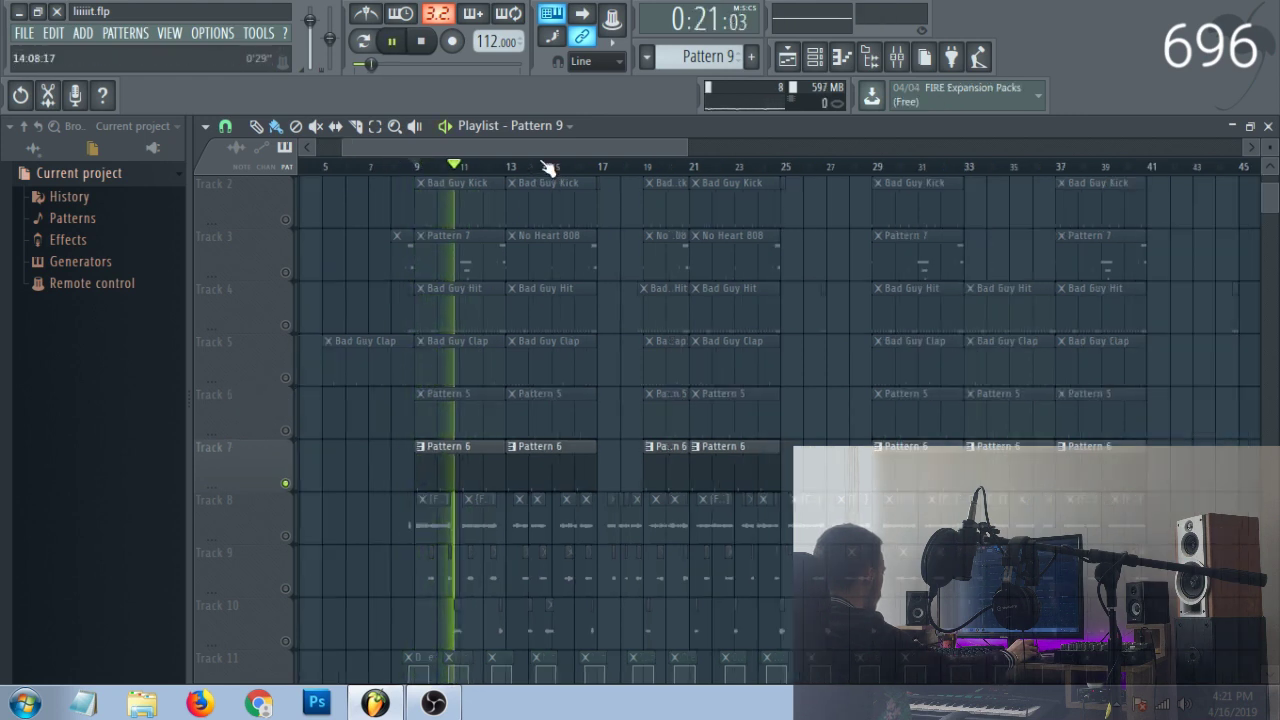
pyautogui.scroll(1, 532, 176)
# - Stop playback and review the volume envelope and miscellaneous settings of the No Heart 808 channel
pyautogui.click(816, 57)
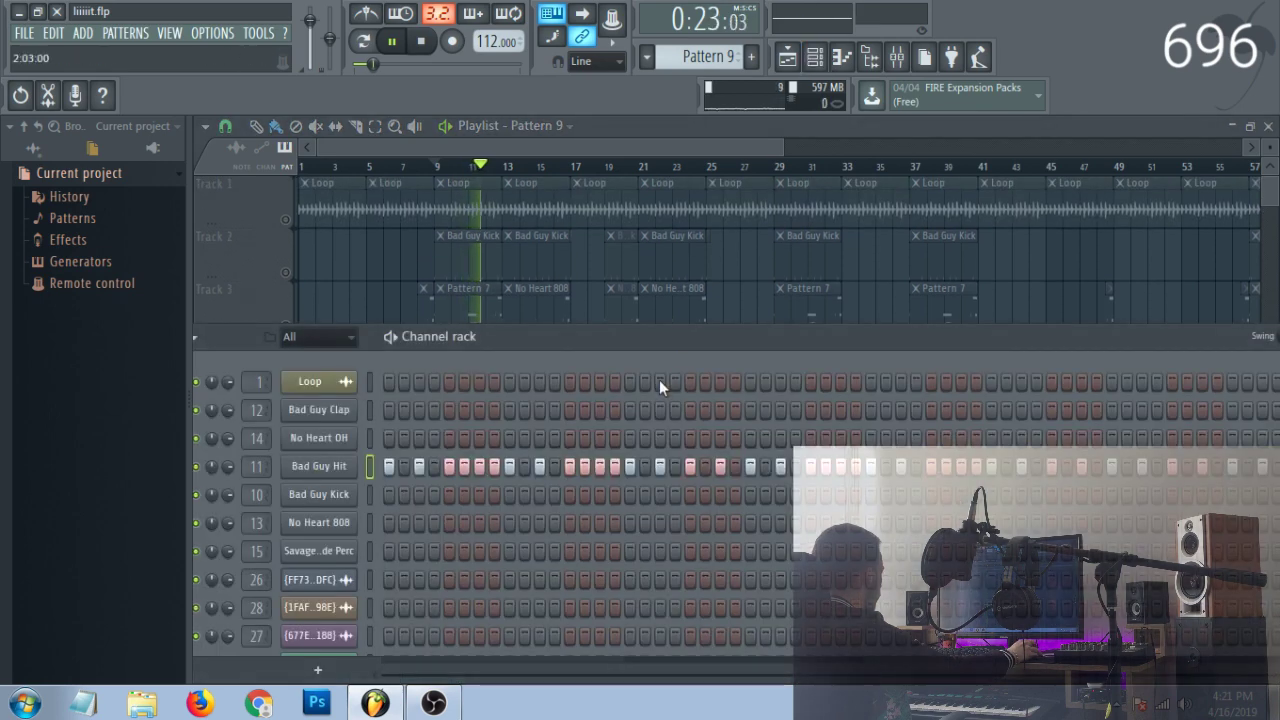
pyautogui.press('space')
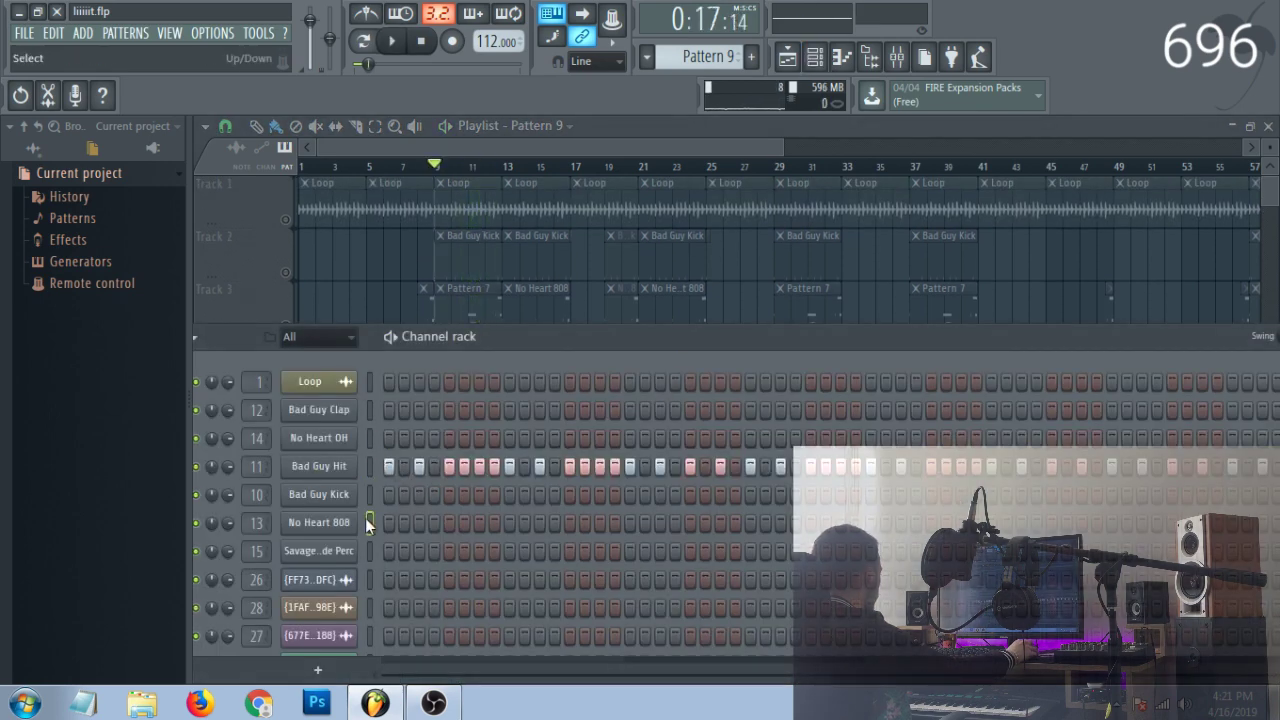
pyautogui.click(354, 522)
pyautogui.click(742, 260)
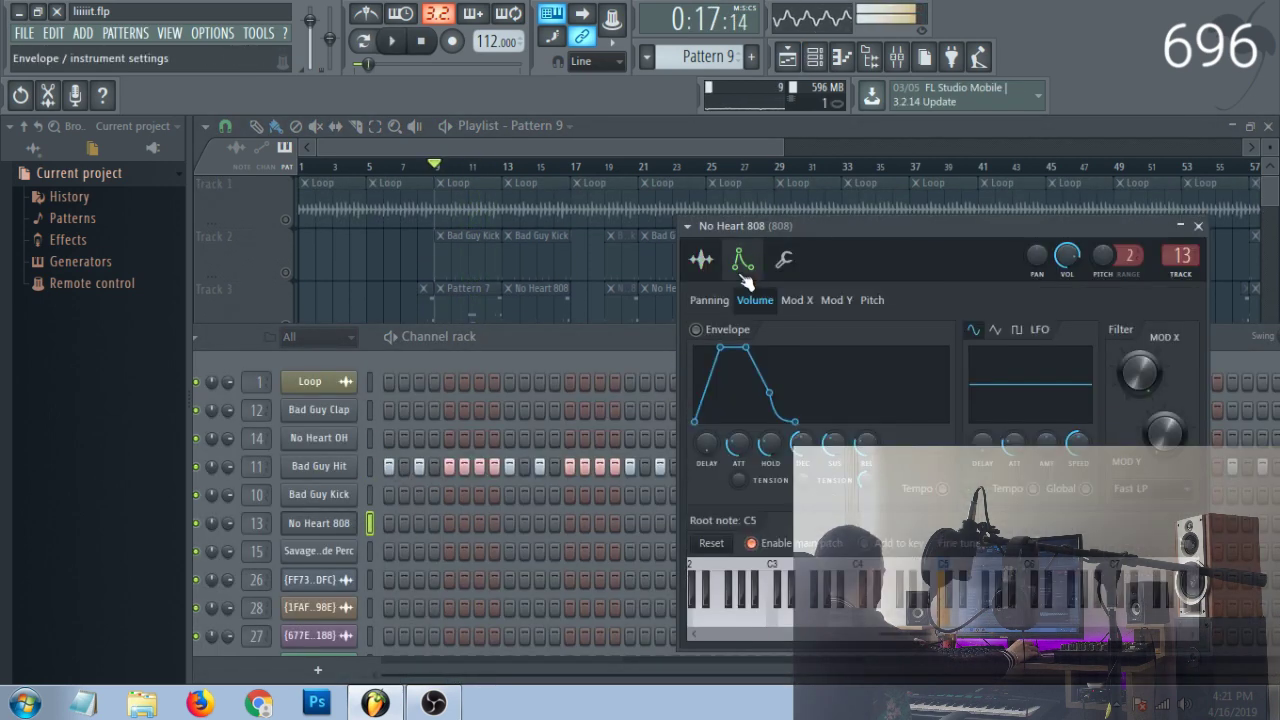
pyautogui.click(784, 262)
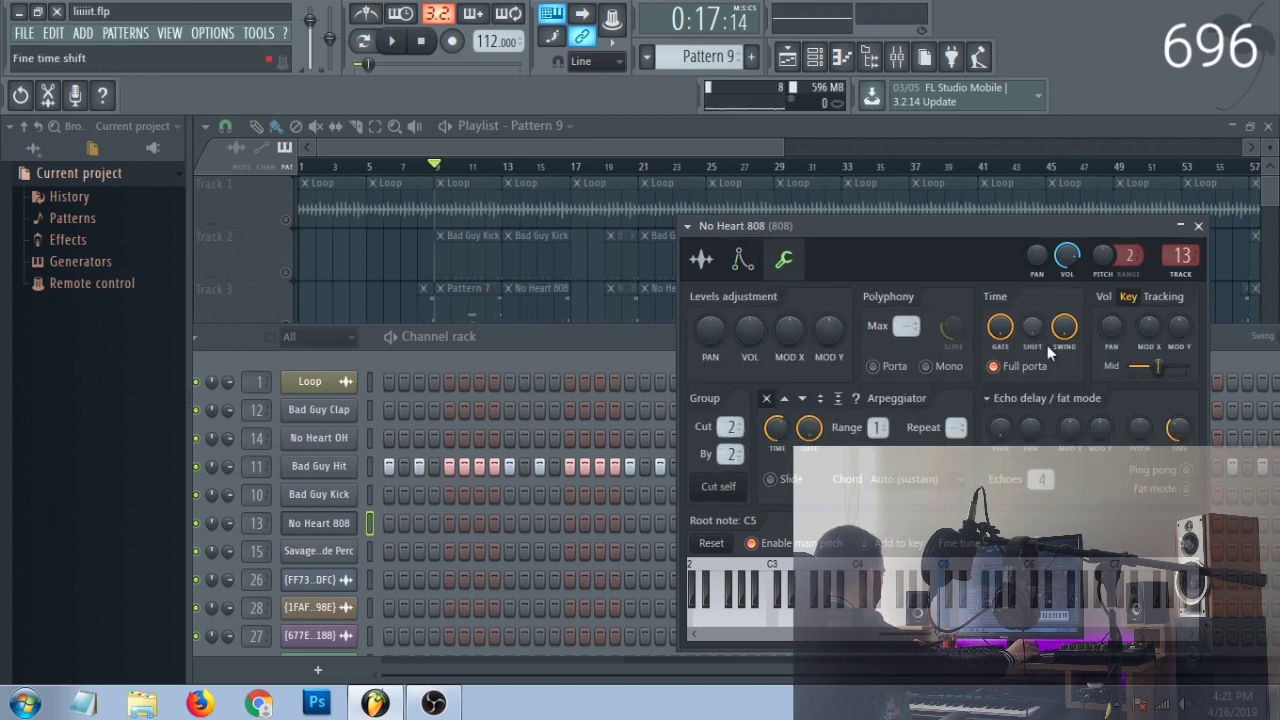
pyautogui.click(1198, 226)
# - Solo Track 3 and examine the No Heart 808 notes of Pattern 7 in the piano roll
pyautogui.press('F6')
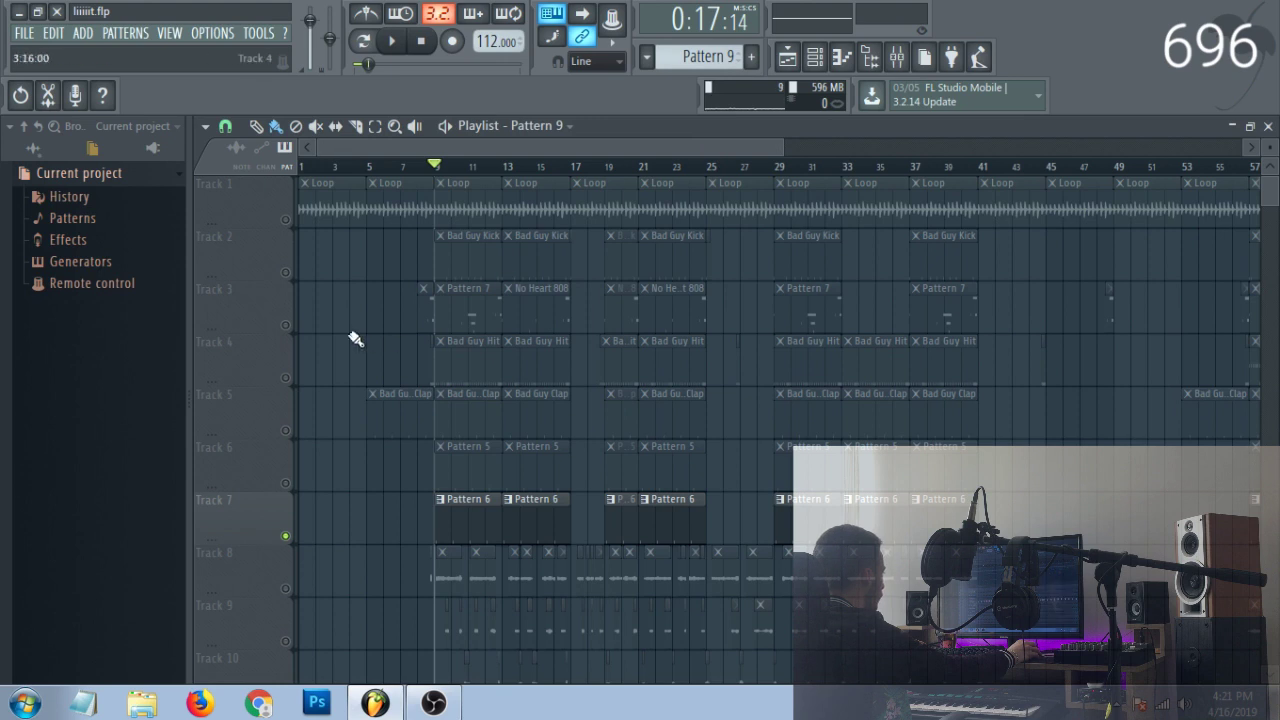
pyautogui.doubleClick(469, 312)
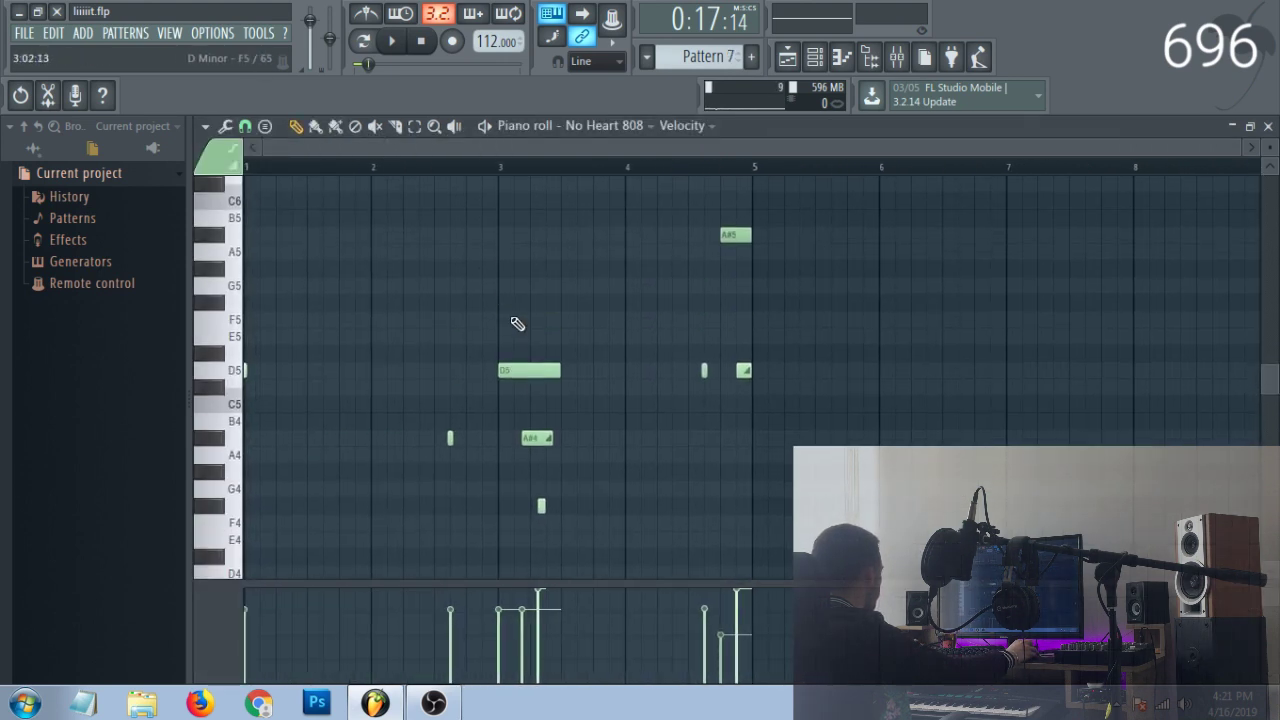
pyautogui.click(1267, 127)
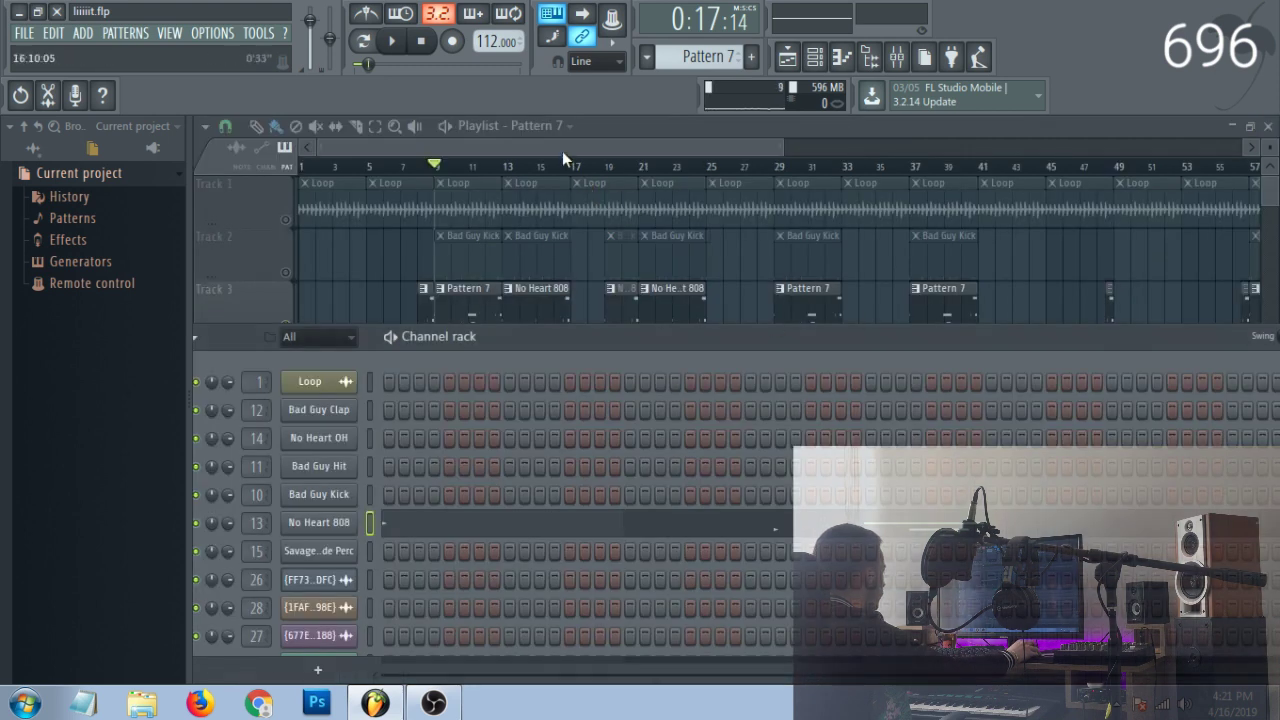
# - Play Track 3 from bar 13 while viewing the No Heart 808 pattern in the piano roll, and stop playback at its end
pyautogui.press('F6')
pyautogui.click(507, 166)
pyautogui.doubleClick(526, 309)
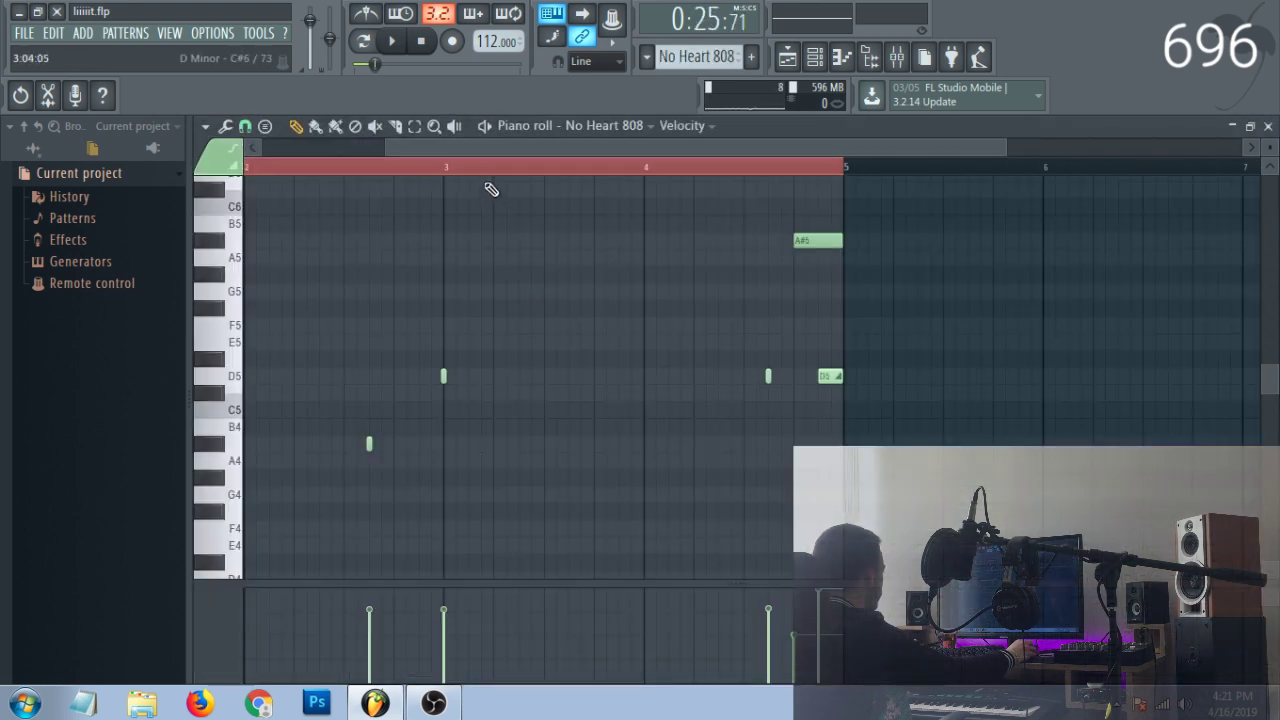
pyautogui.press('space')
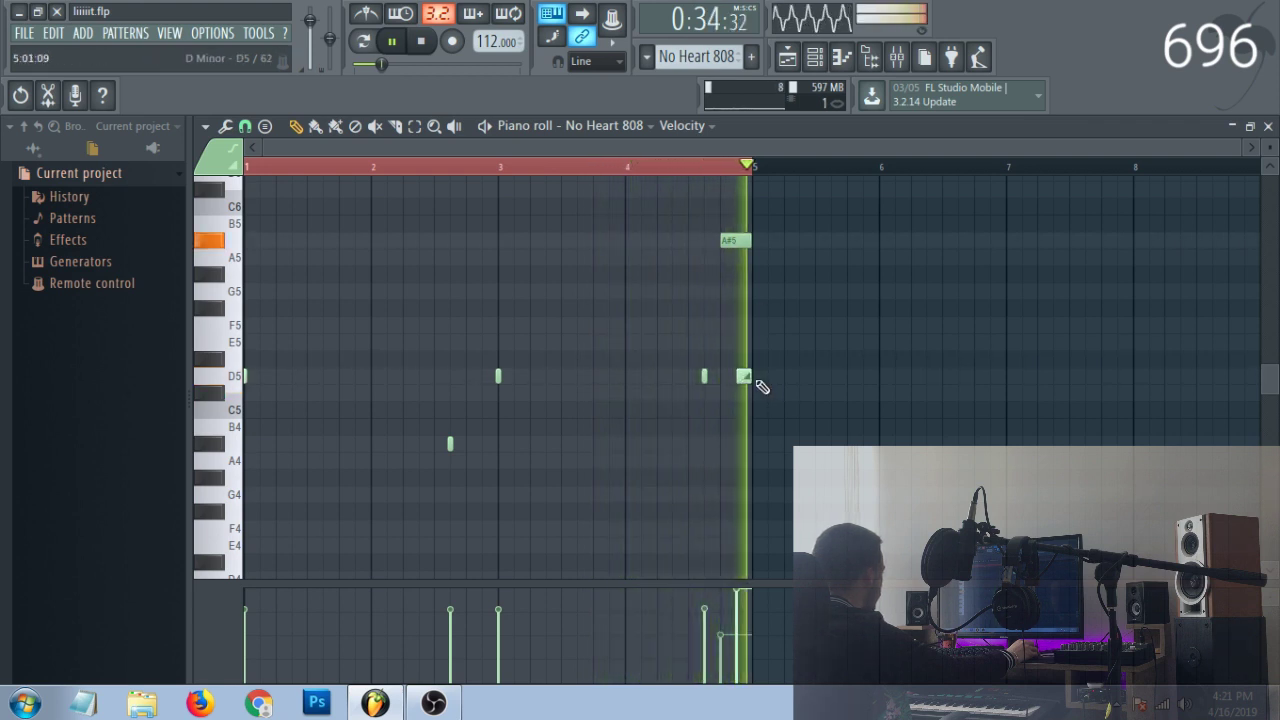
pyautogui.press('space')
# - Examine the closing A#5 and D5 slide notes of the No Heart 808 pattern and their velocities, and close the piano roll
pyautogui.scroll(1, 733, 237)
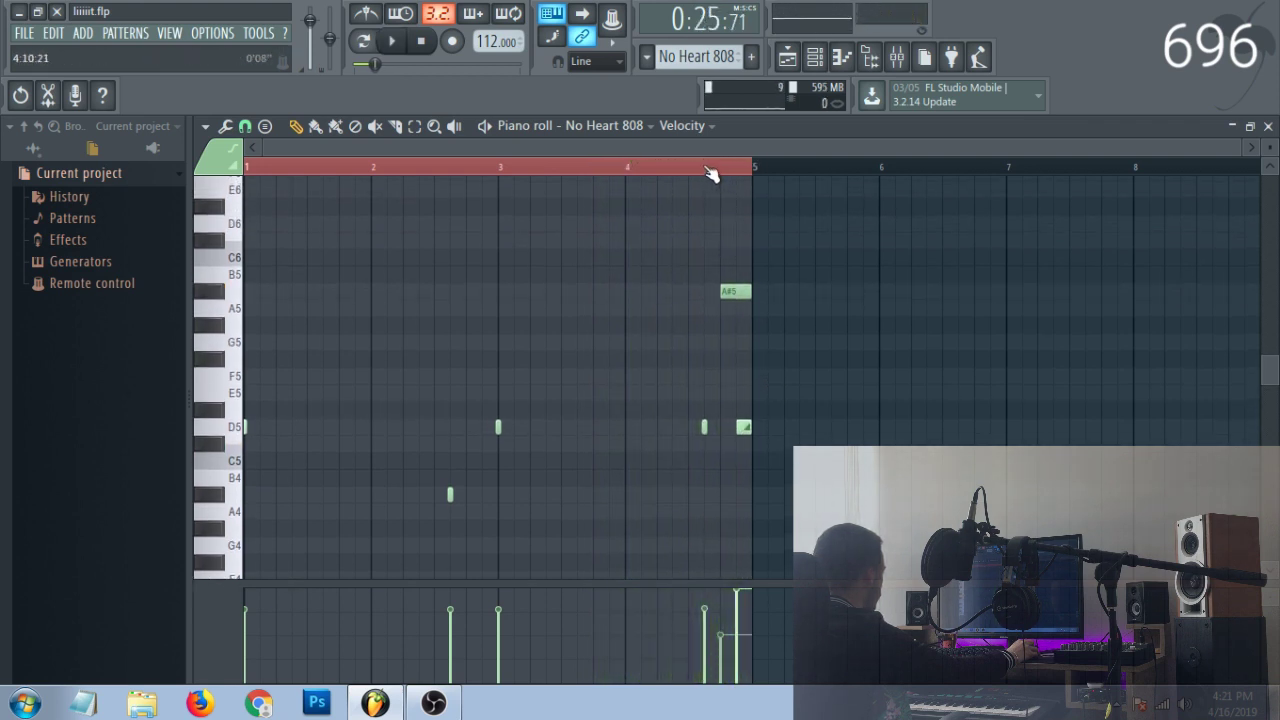
pyautogui.scroll(4, 716, 174)
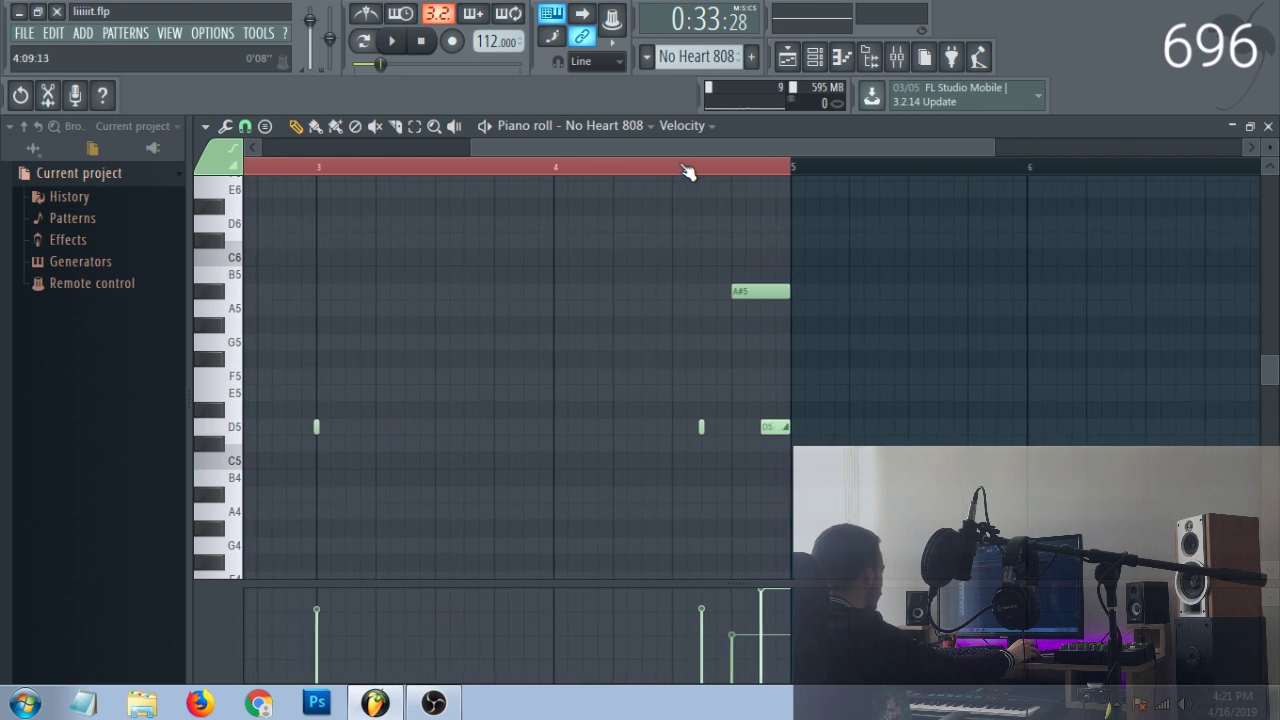
pyautogui.click(688, 172)
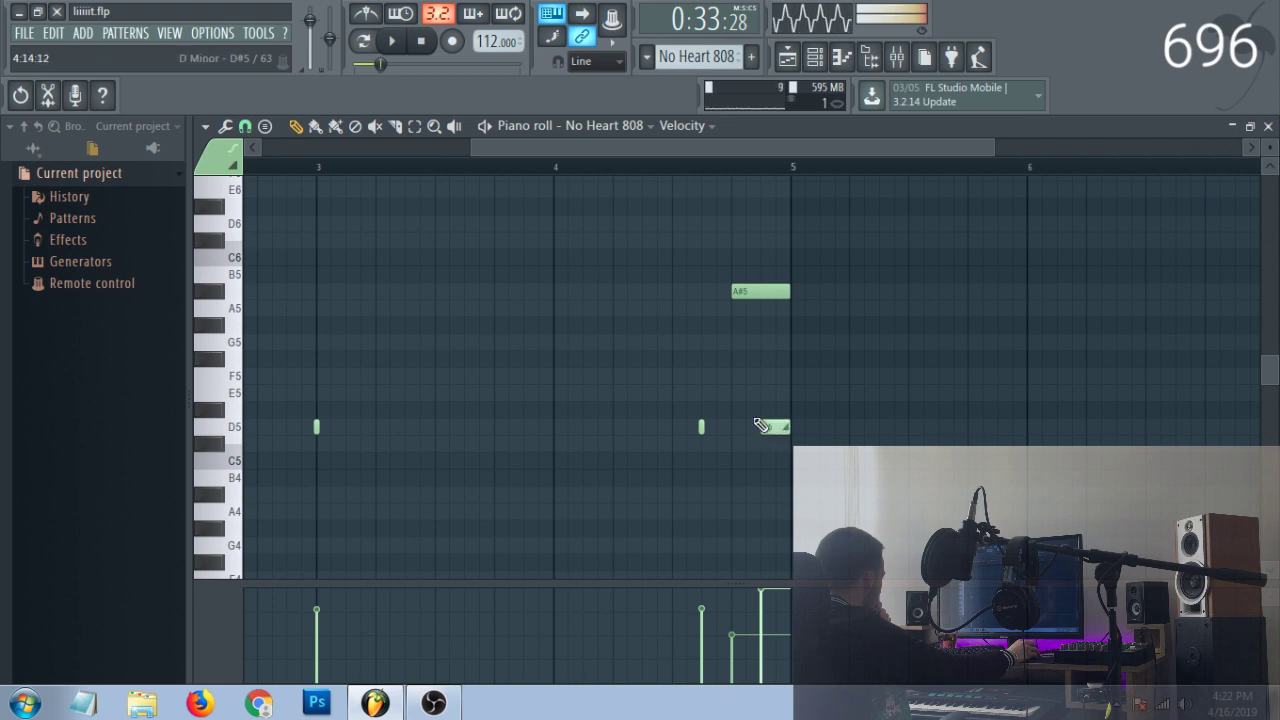
pyautogui.scroll(-2, 735, 185)
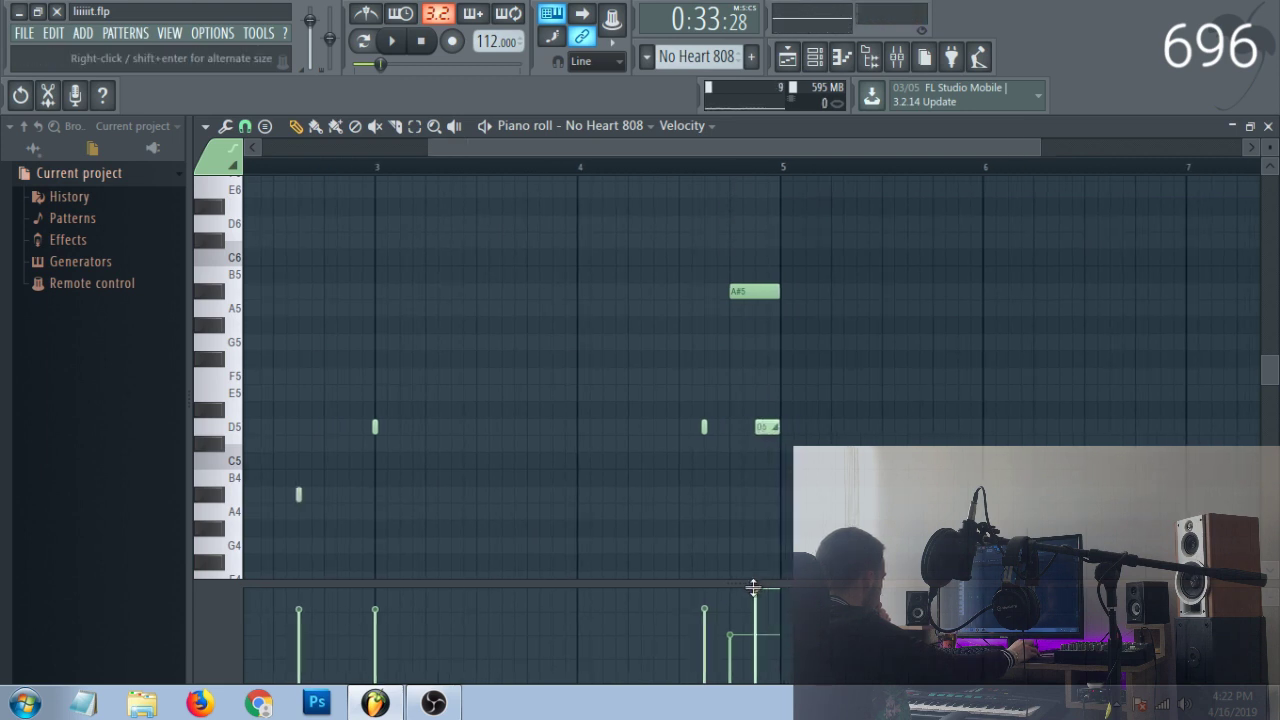
pyautogui.moveTo(754, 587); pyautogui.dragTo(754, 590)
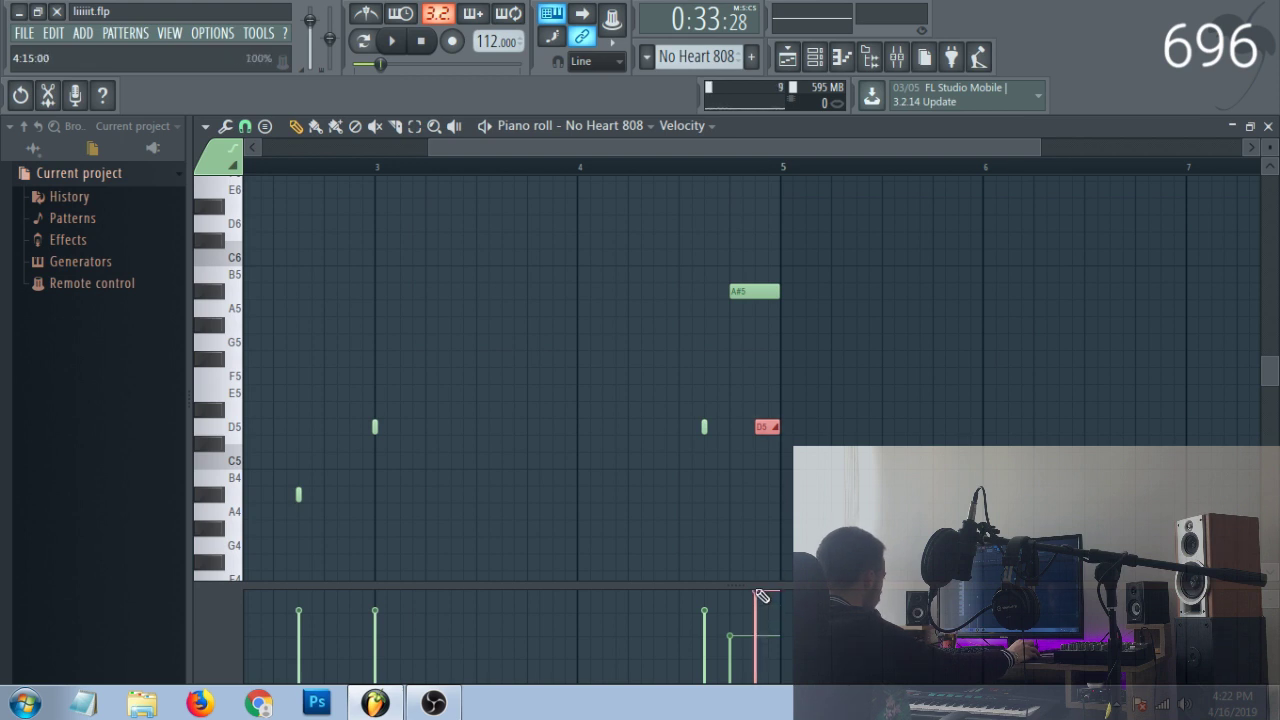
pyautogui.click(763, 531)
pyautogui.rightClick(764, 531)
pyautogui.click(1267, 126)
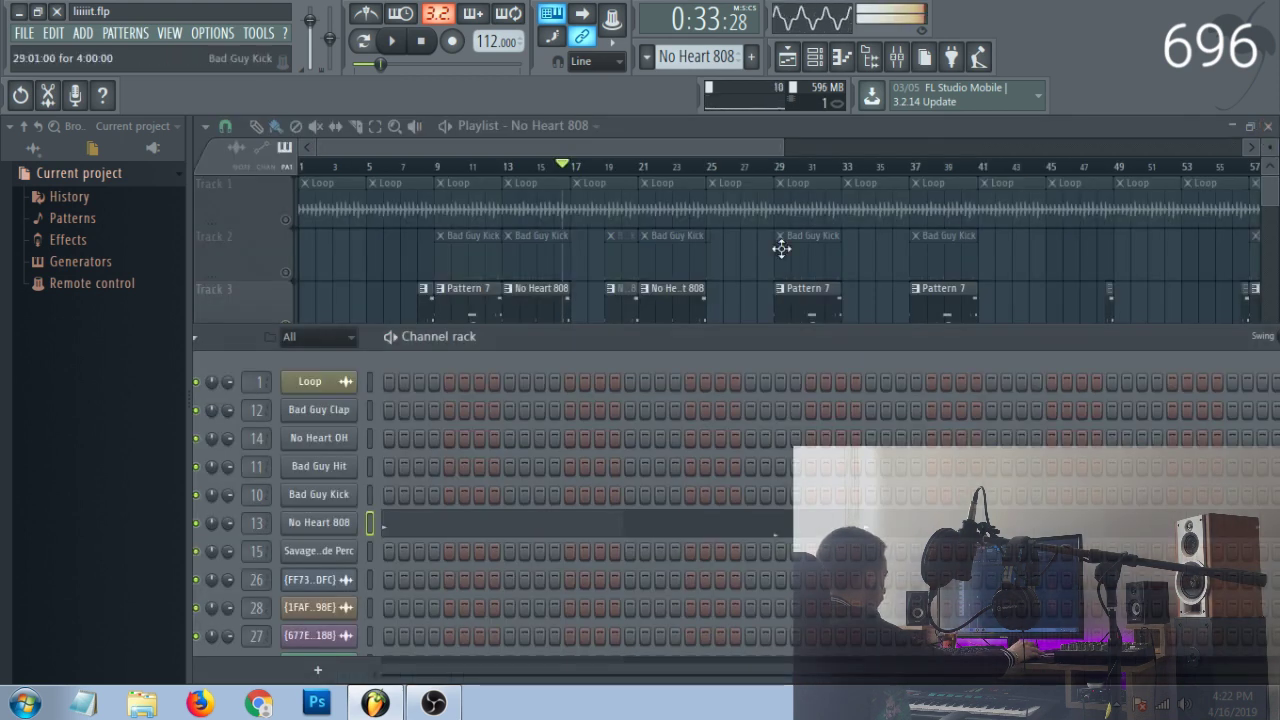
# - Play Track 3 from bar 9 while following Pattern 7's No Heart 808 notes in the piano roll, and close it
pyautogui.click(432, 173)
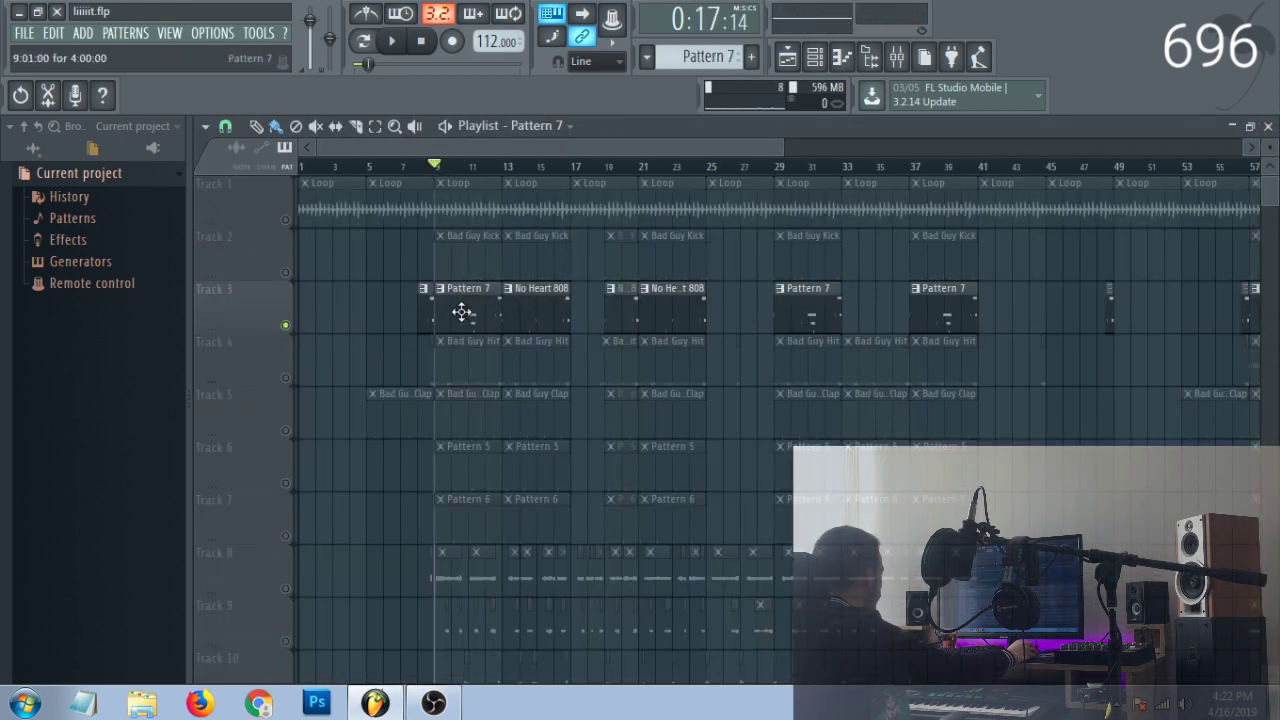
pyautogui.doubleClick(461, 312)
pyautogui.press('space')
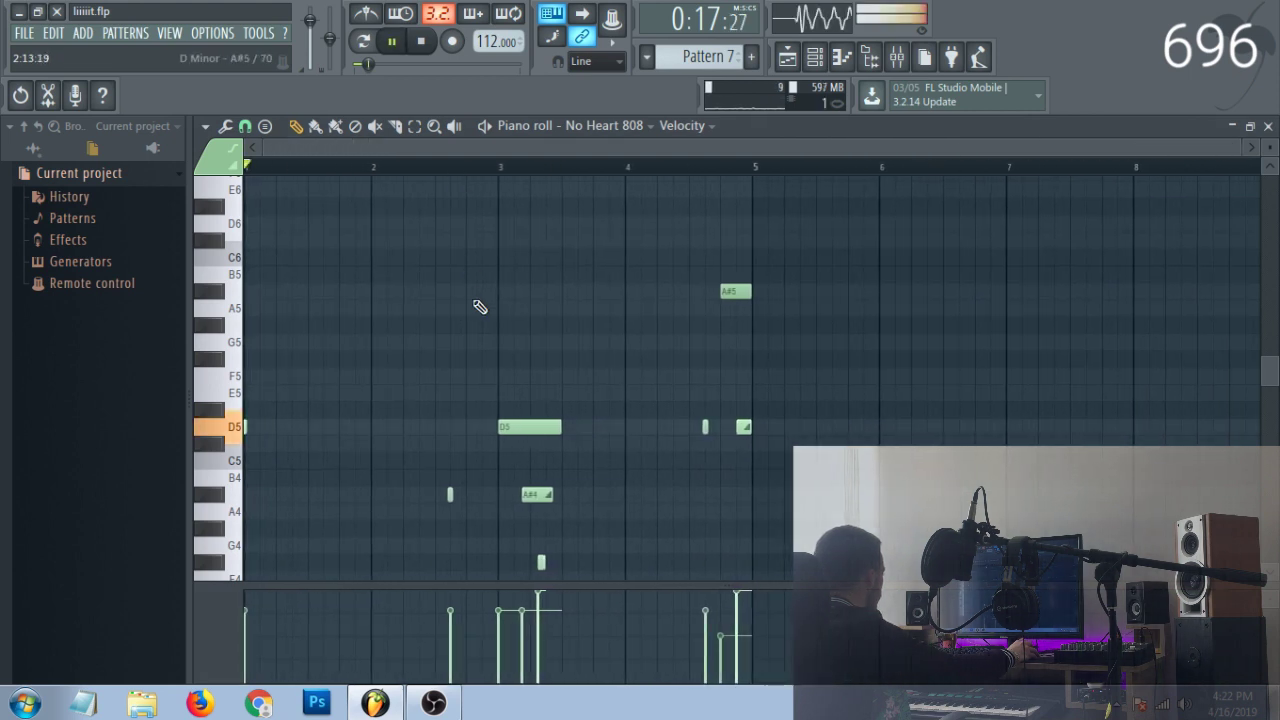
pyautogui.scroll(-2, 482, 310)
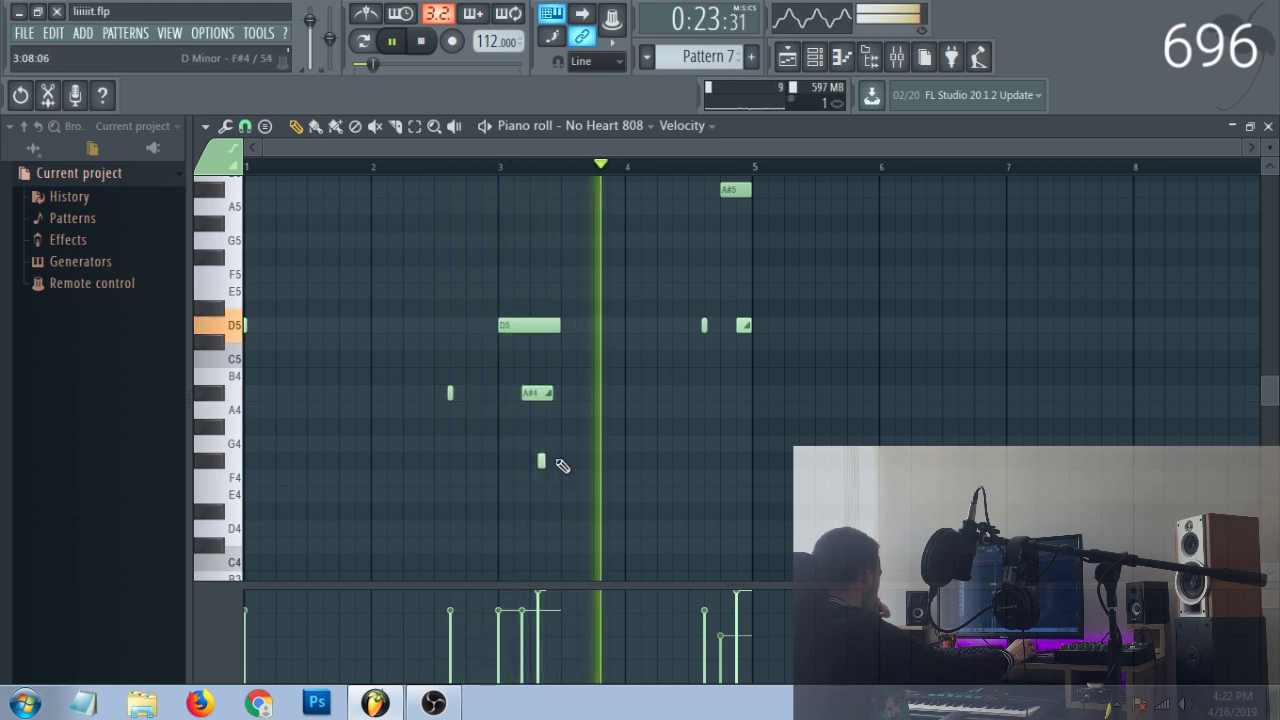
pyautogui.scroll(4, 537, 174)
pyautogui.scroll(-3, 537, 174)
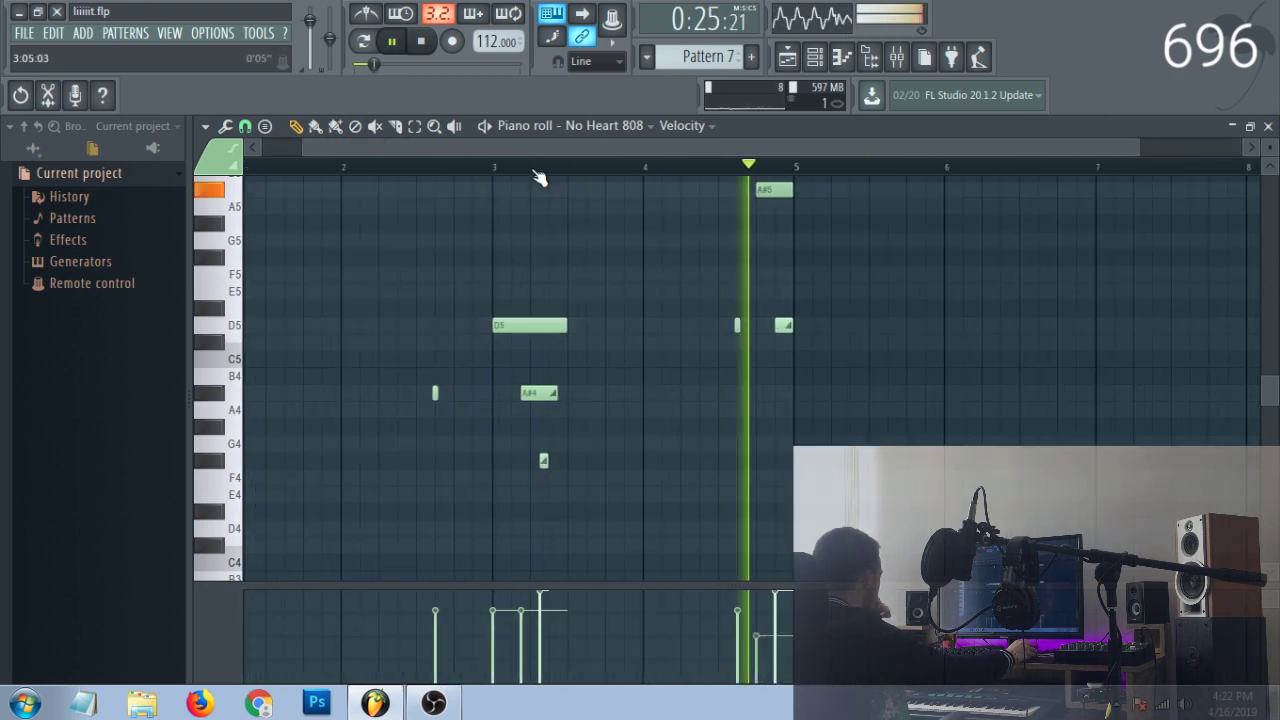
pyautogui.click(1268, 127)
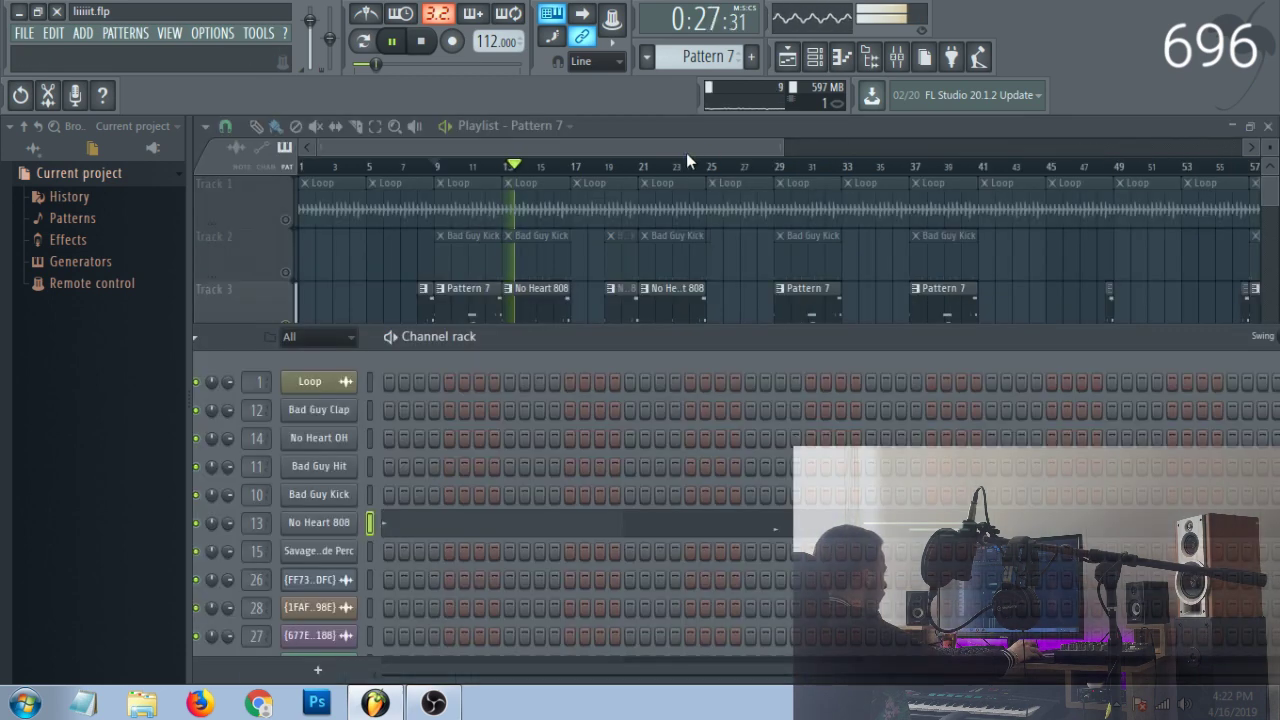
# - Stop playback, turn off soloing to enable all playlist tracks, and play the full arrangement from bar 1
pyautogui.press('space')
pyautogui.click(675, 150)
pyautogui.rightClick(286, 272)
pyautogui.rightClick(286, 272)
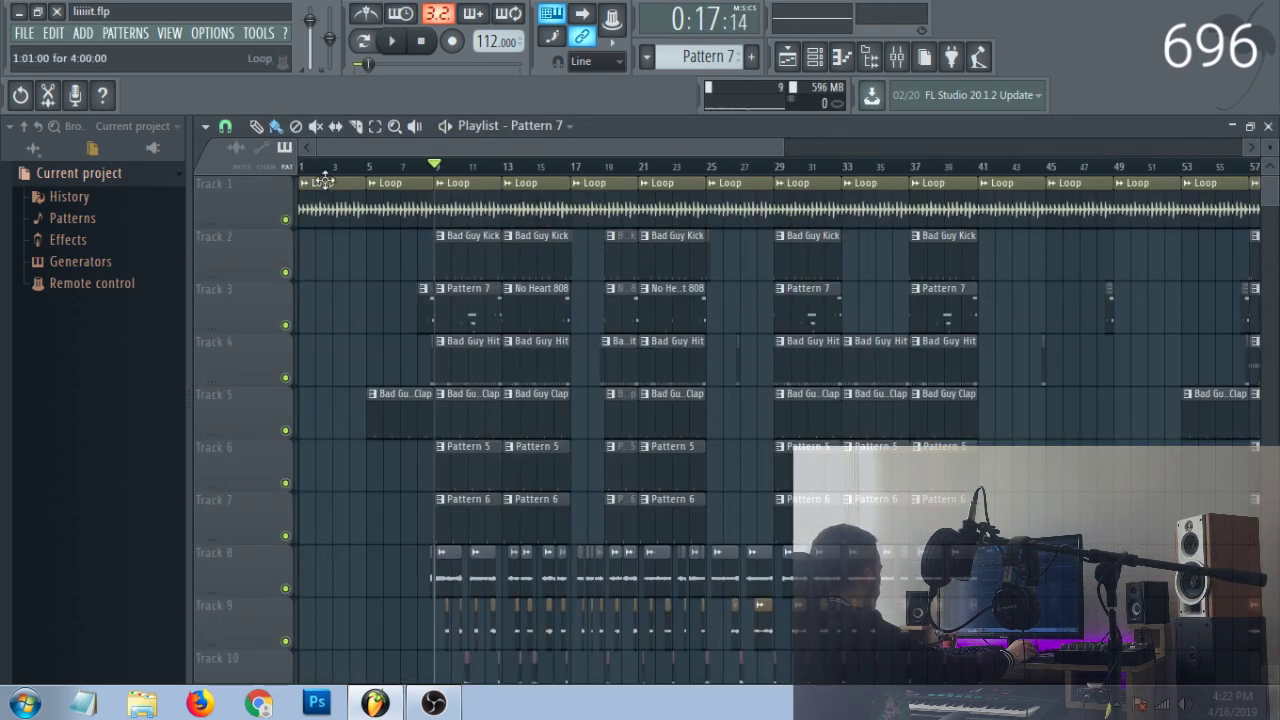
pyautogui.moveTo(325, 180); pyautogui.dragTo(296, 177)
pyautogui.press('space')
pyautogui.scroll(-2, 560, 172)
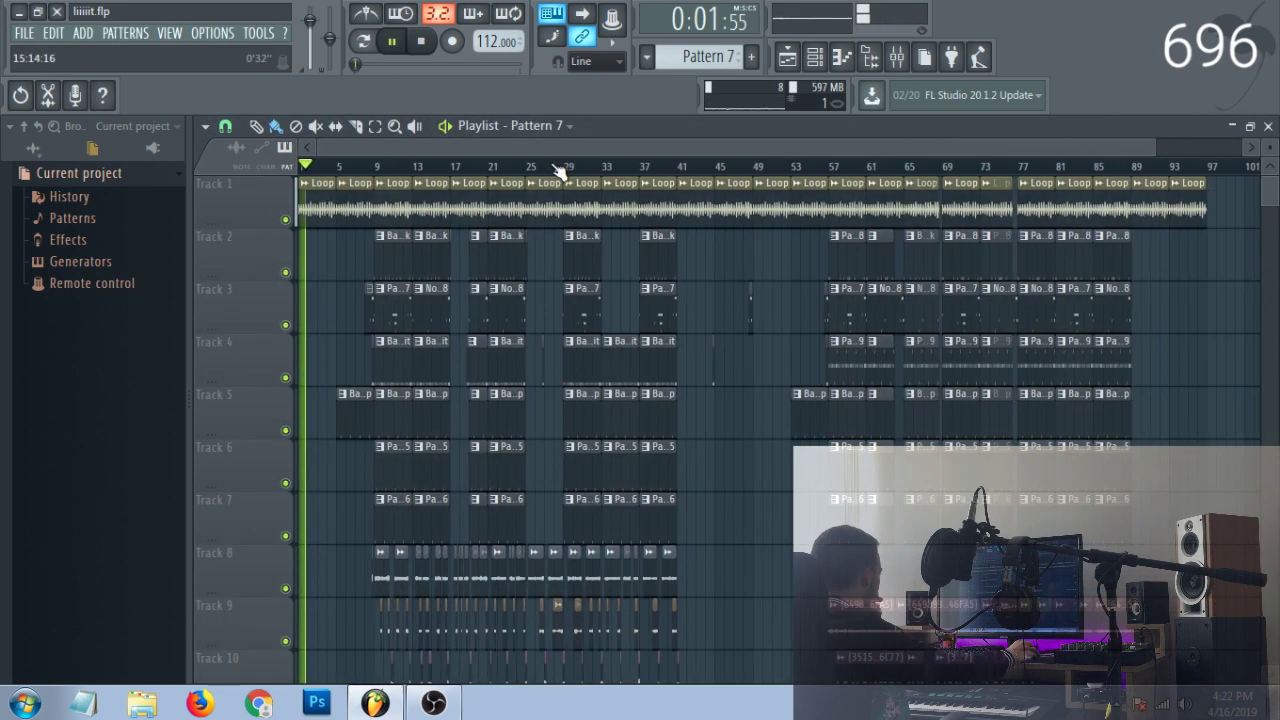